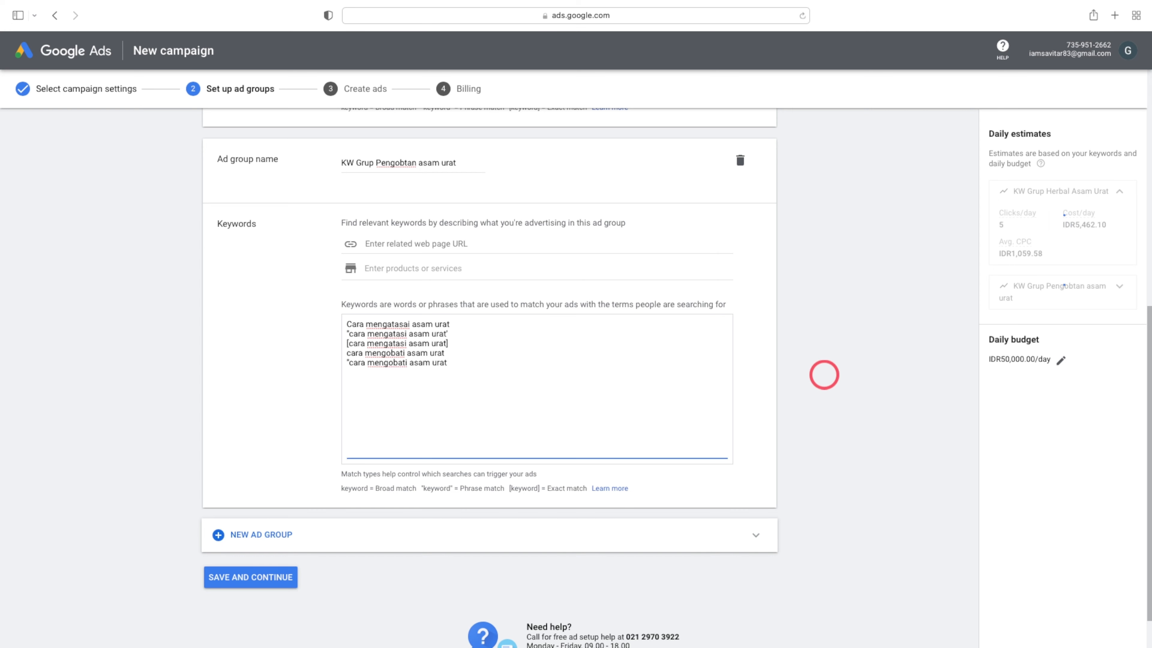
Add the exact-match keyword [cara mengobati asam urat] on a new line in the second ad group's keyword list.
{"action": "key", "text": "Return"}
{"action": "type", "text": "[cara mengobati asam urat]"}
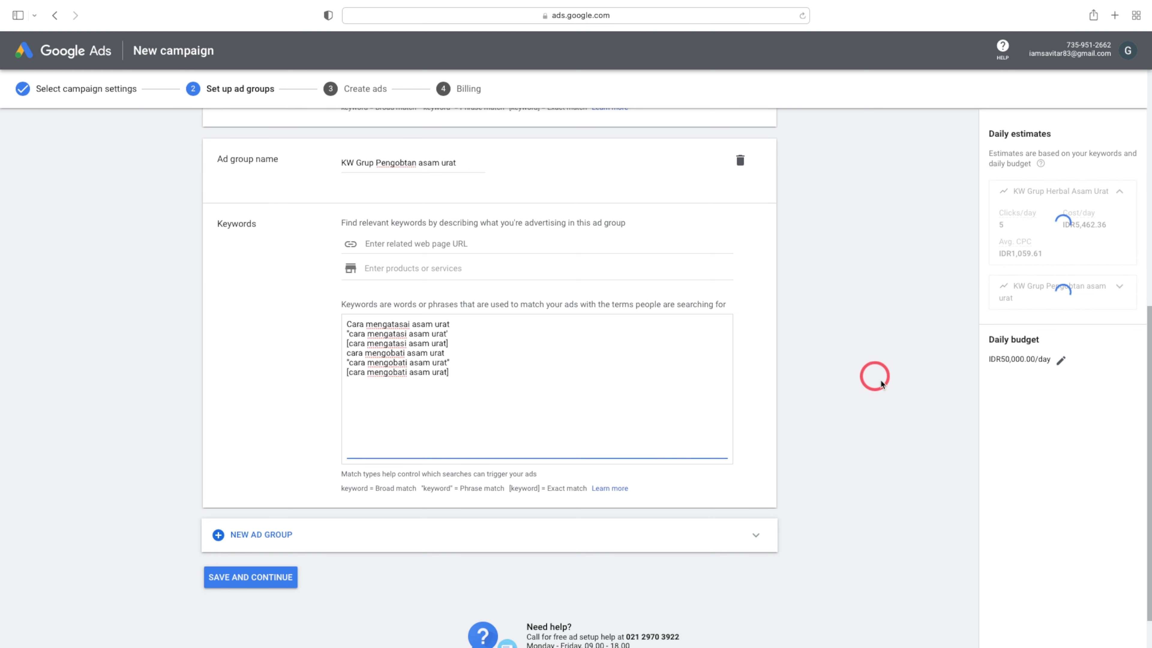
{"action": "left_click", "coordinate": [886, 396]}
Correct the second ad group's name to "KW Grup Pengobatan asam urat".
{"action": "scroll", "coordinate": [886, 396], "scroll_direction": "up", "scroll_amount": 6}
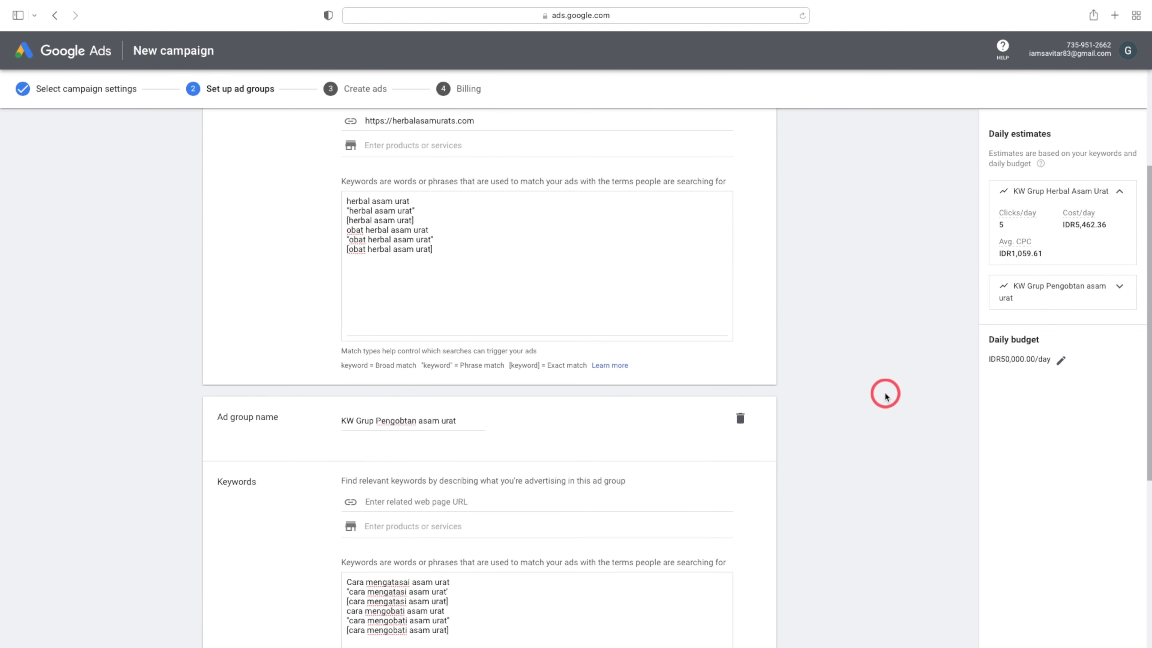
{"action": "scroll", "coordinate": [885, 395], "scroll_direction": "down", "scroll_amount": 4}
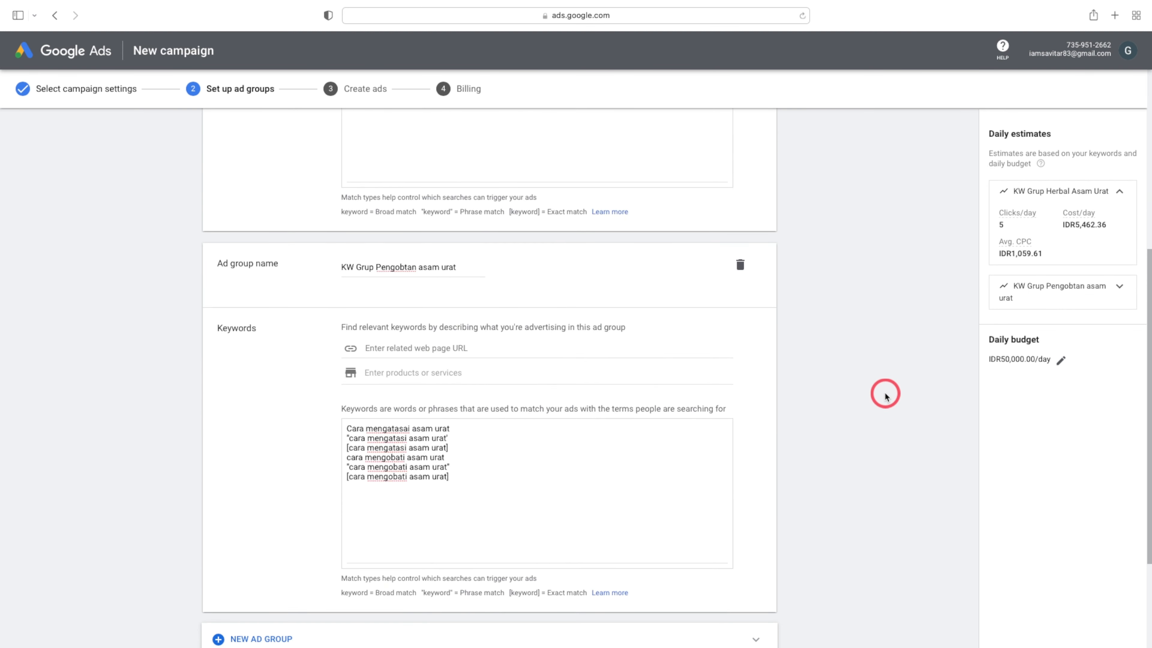
{"action": "scroll", "coordinate": [358, 332], "scroll_direction": "up", "scroll_amount": 8}
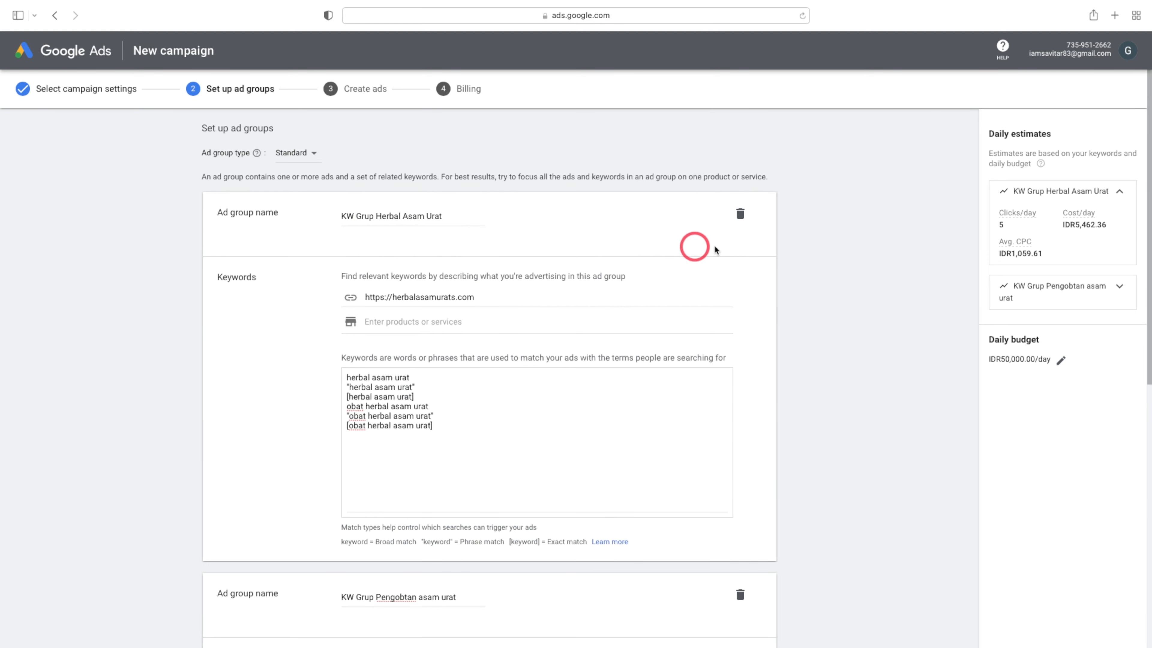
{"action": "scroll", "coordinate": [742, 261], "scroll_direction": "down", "scroll_amount": 9}
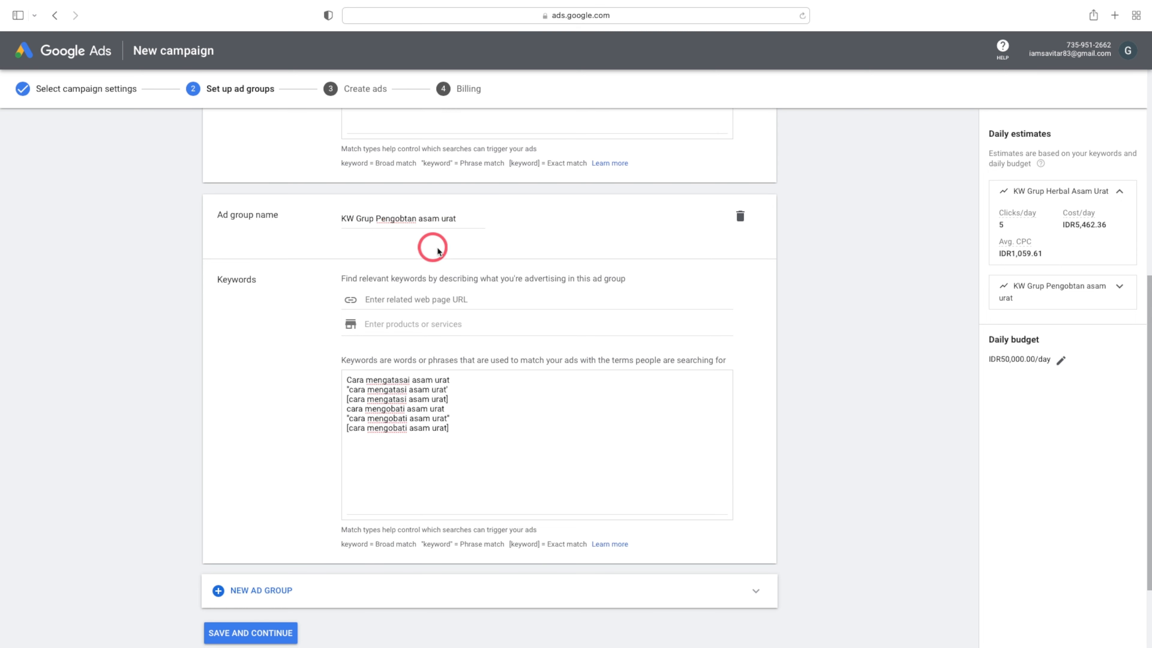
{"action": "left_click", "coordinate": [404, 219]}
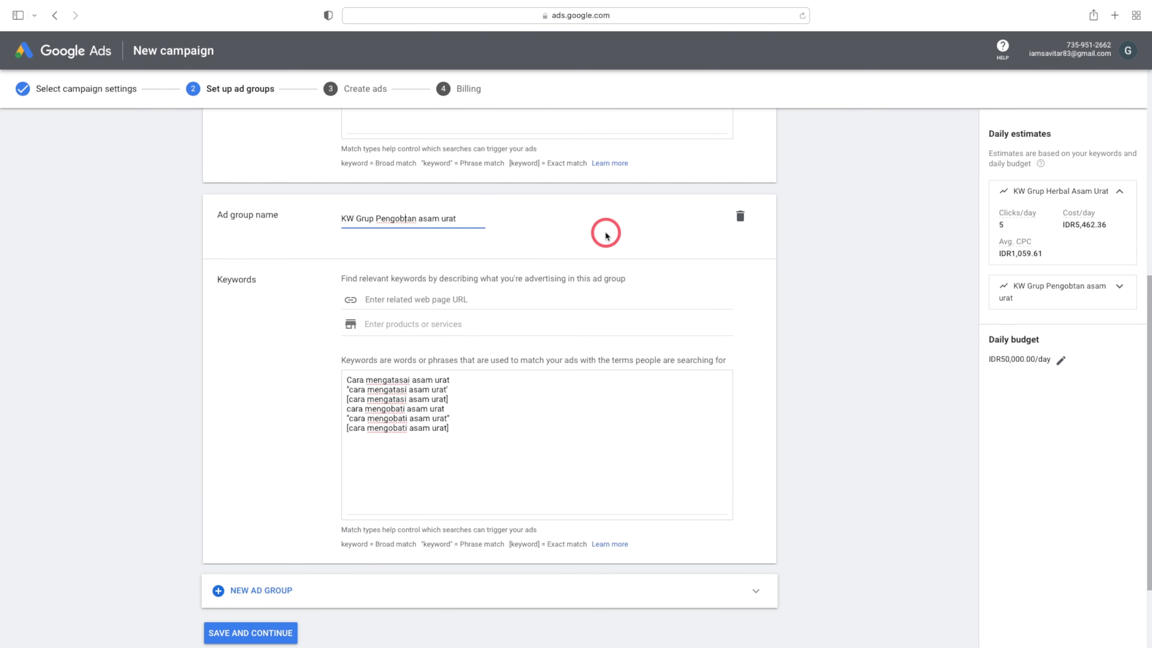
{"action": "type", "text": "a"}
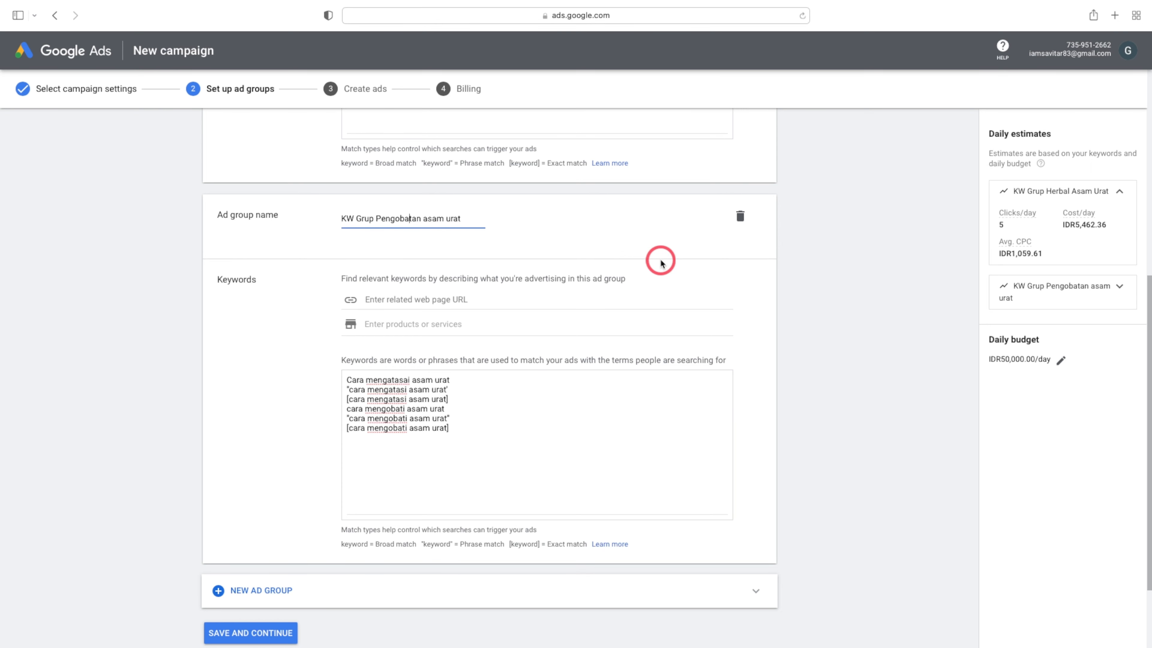
Compare the names and keyword lists of the herbal and pengobatan ad groups.
{"action": "scroll", "coordinate": [658, 266], "scroll_direction": "up", "scroll_amount": 5}
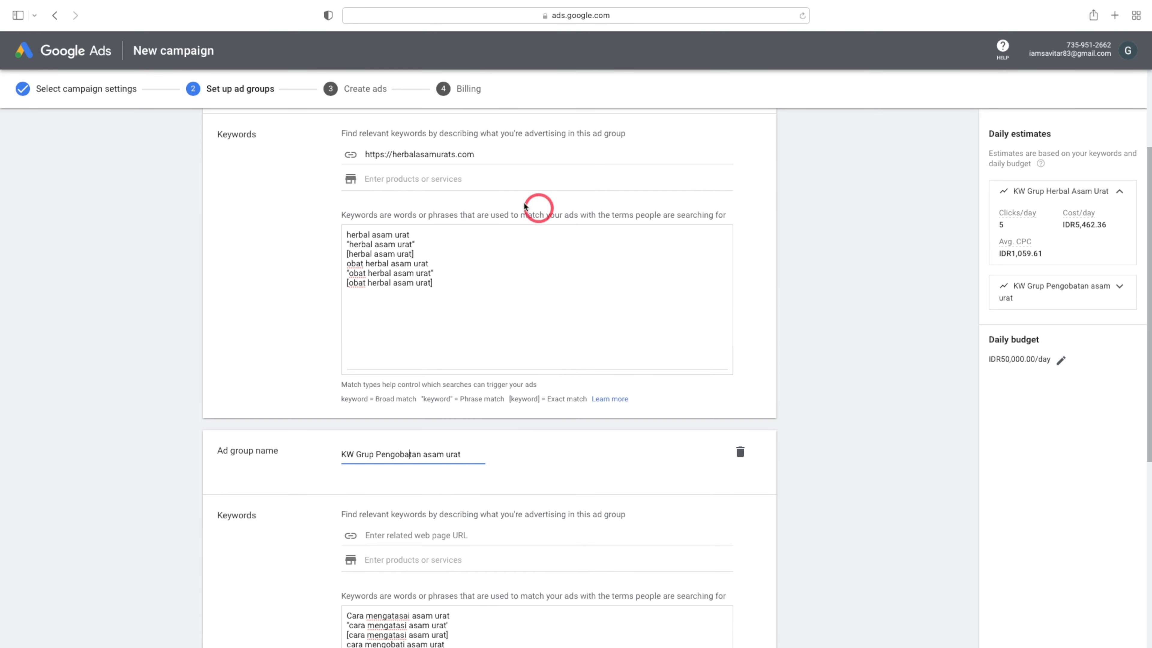
{"action": "scroll", "coordinate": [471, 181], "scroll_direction": "up", "scroll_amount": 3}
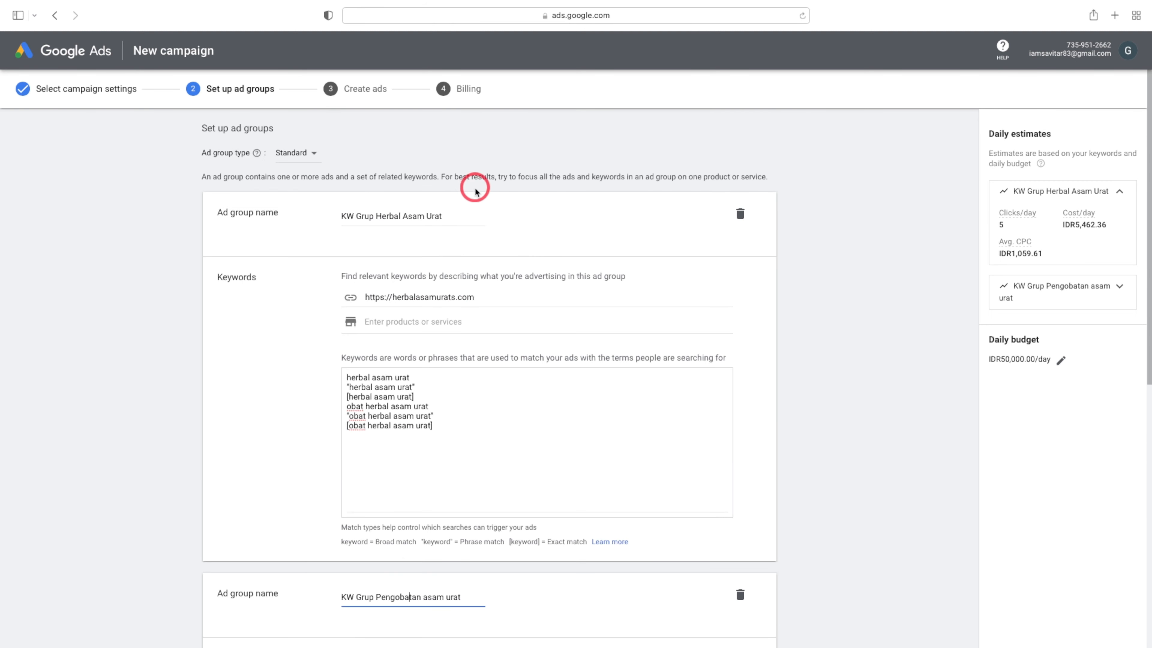
{"action": "left_click_drag", "start_coordinate": [344, 216], "coordinate": [446, 216]}
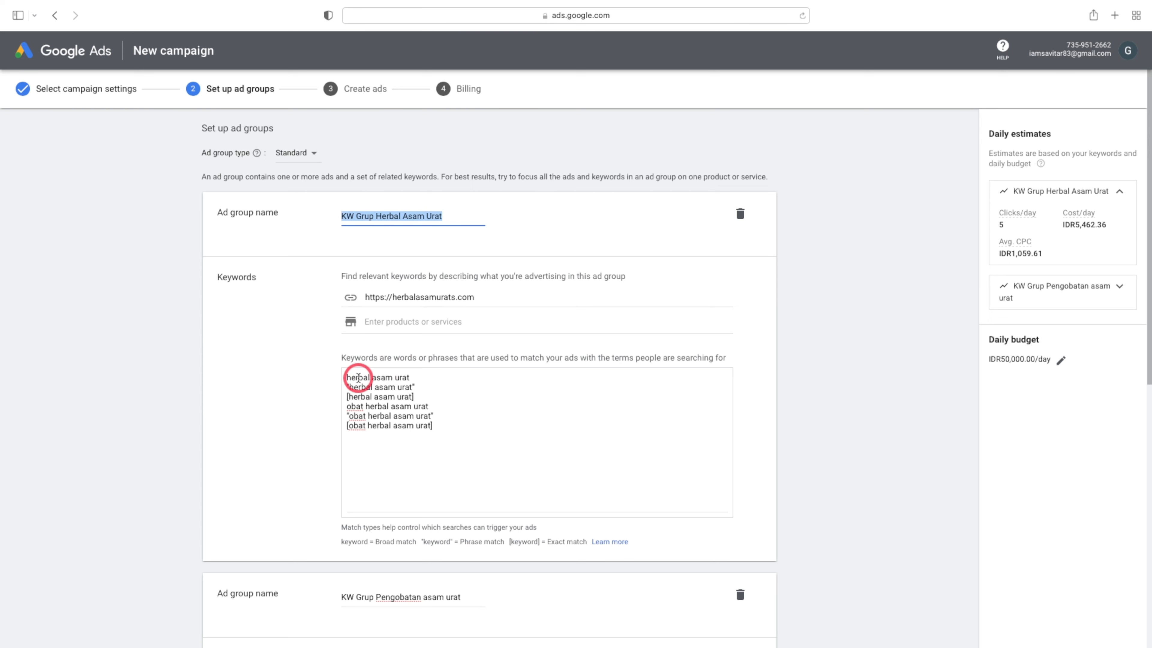
{"action": "scroll", "coordinate": [585, 371], "scroll_direction": "down", "scroll_amount": 1}
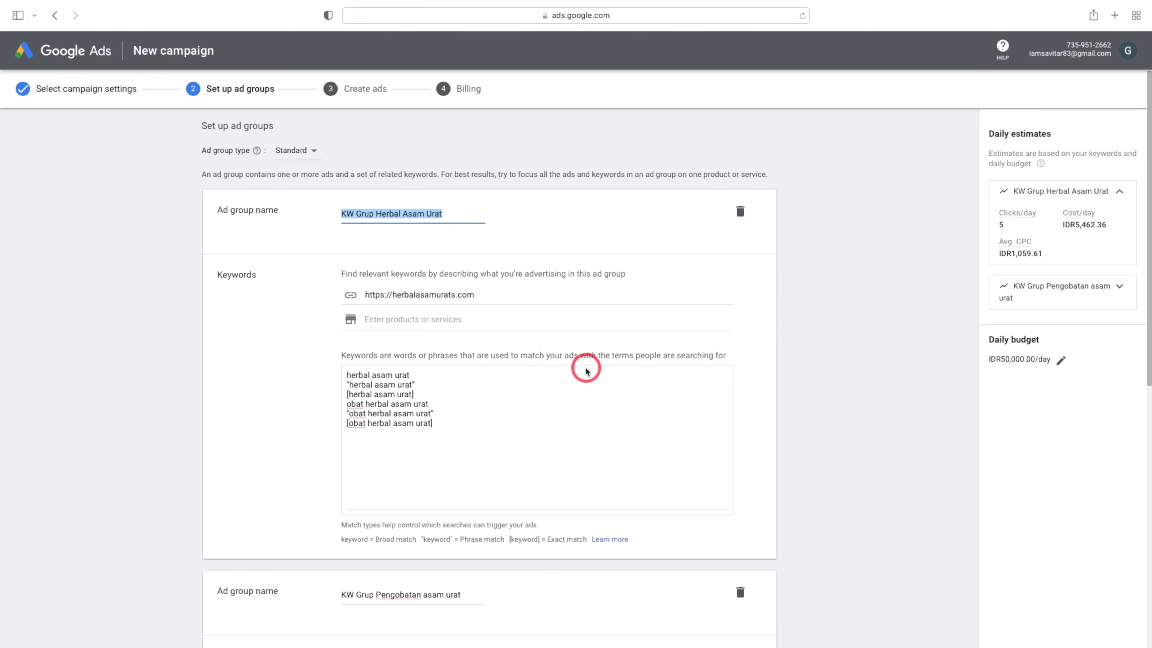
{"action": "scroll", "coordinate": [585, 371], "scroll_direction": "down", "scroll_amount": 6}
{"action": "left_click", "coordinate": [377, 335]}
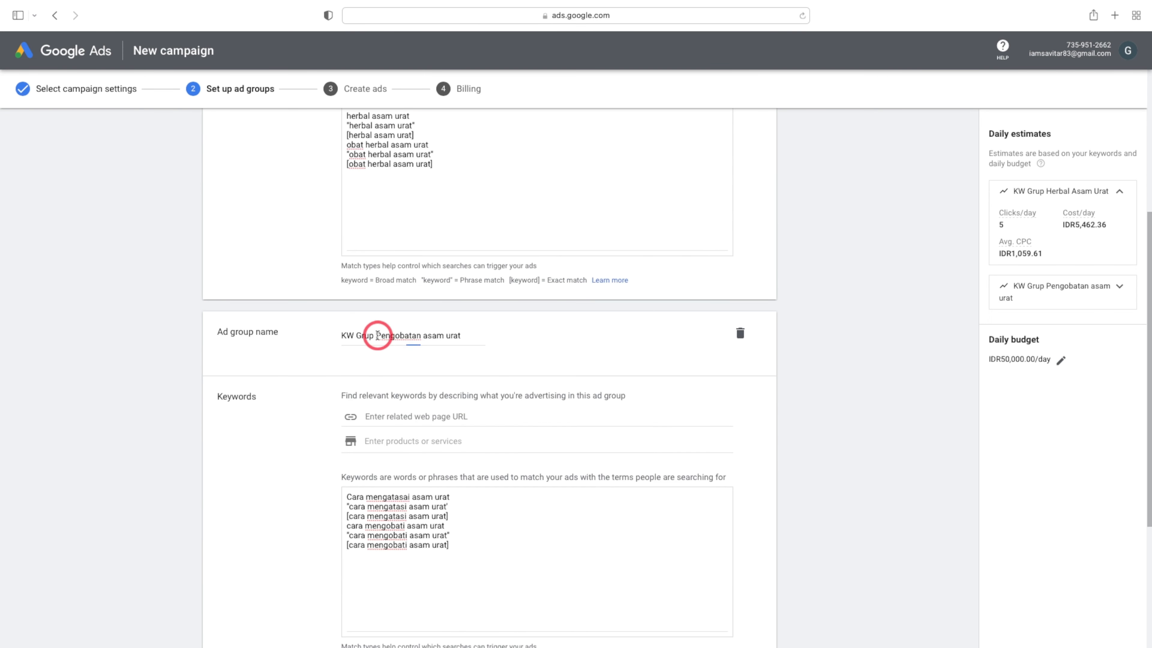
{"action": "left_click_drag", "start_coordinate": [377, 335], "coordinate": [462, 335]}
{"action": "scroll", "coordinate": [581, 355], "scroll_direction": "down", "scroll_amount": 2}
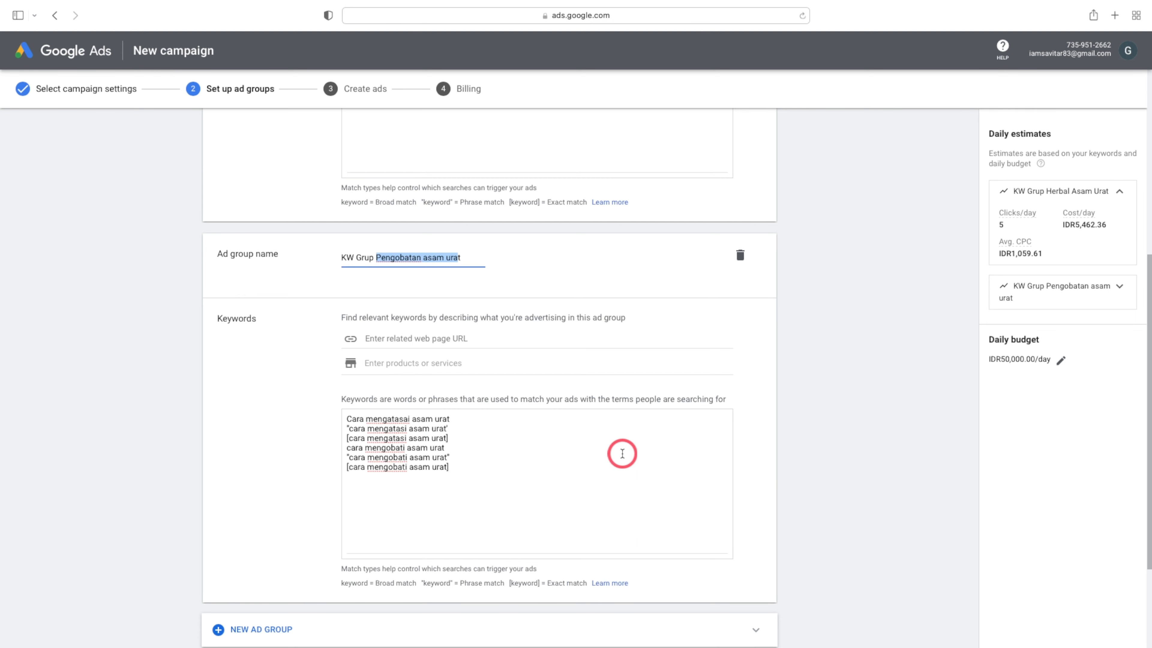
{"action": "scroll", "coordinate": [622, 453], "scroll_direction": "up", "scroll_amount": 5}
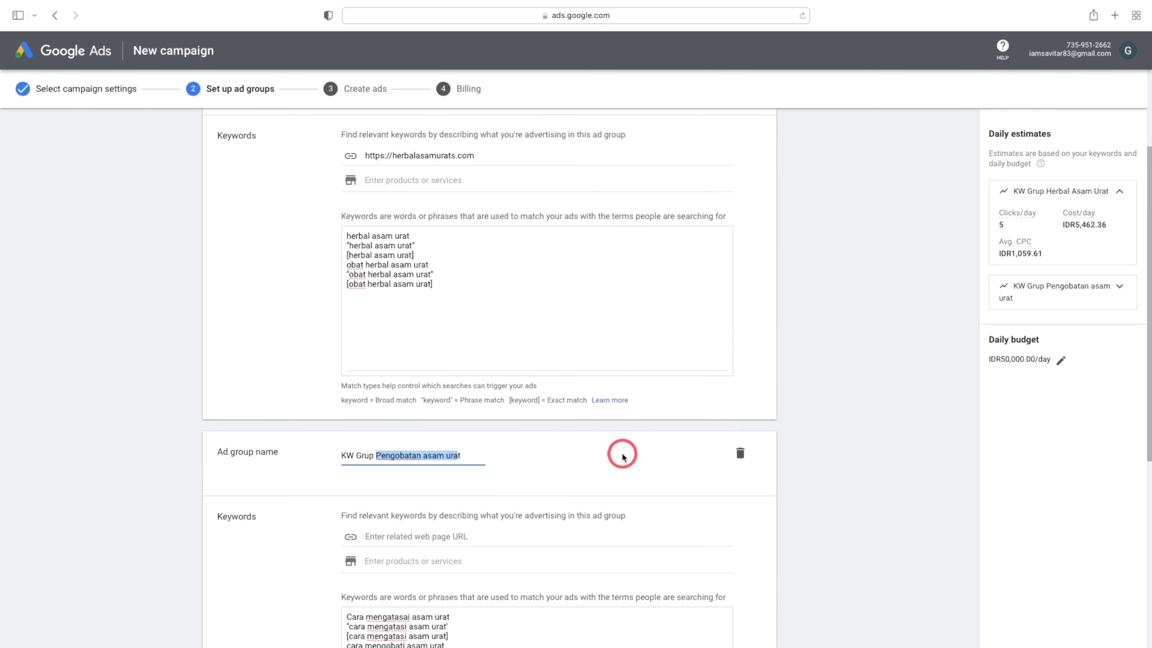
Delete the ad group "KW Grup Pengobatan asam urat" and submit the remaining herbal ad group.
{"action": "scroll", "coordinate": [622, 454], "scroll_direction": "down", "scroll_amount": 7}
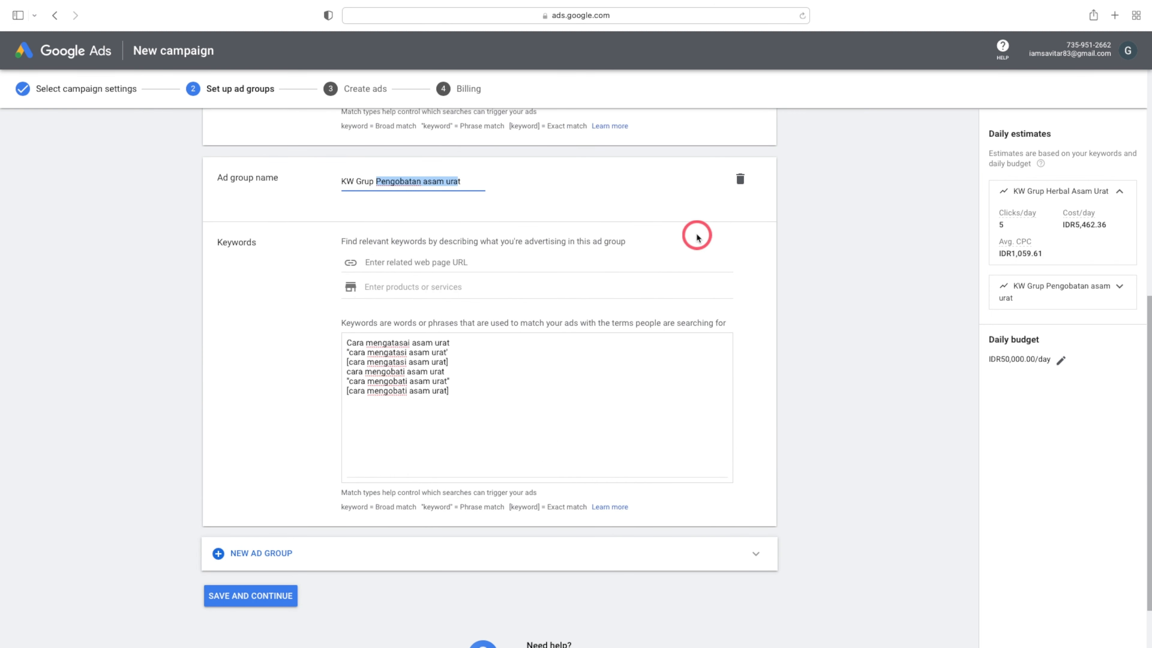
{"action": "left_click", "coordinate": [740, 179]}
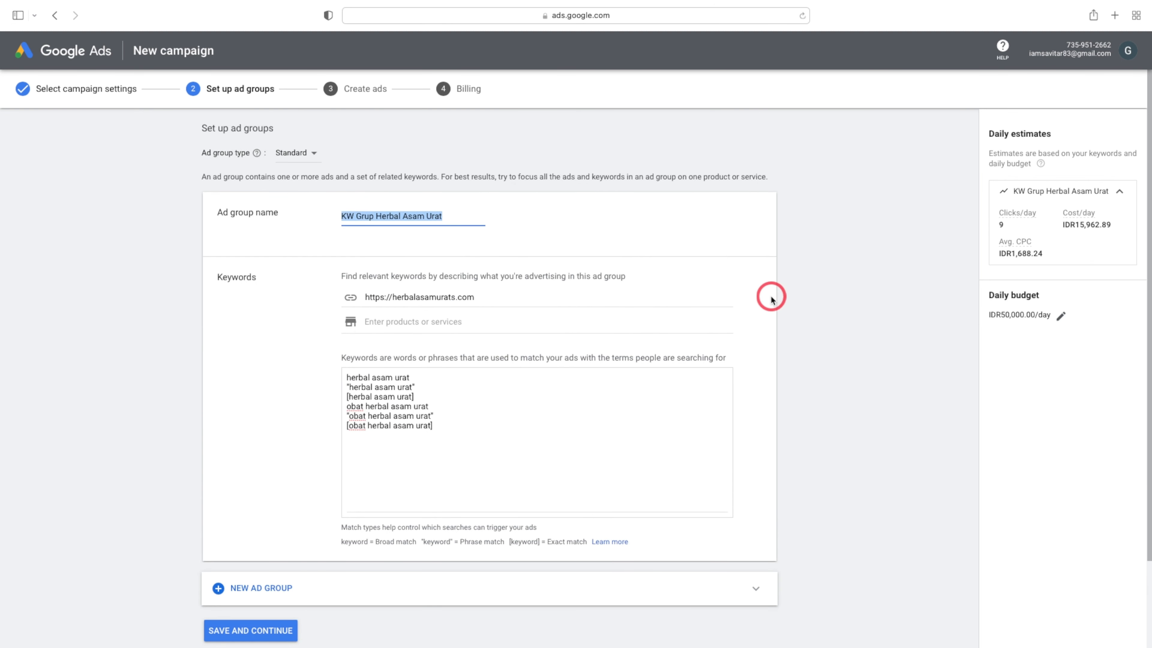
{"action": "left_click", "coordinate": [253, 632]}
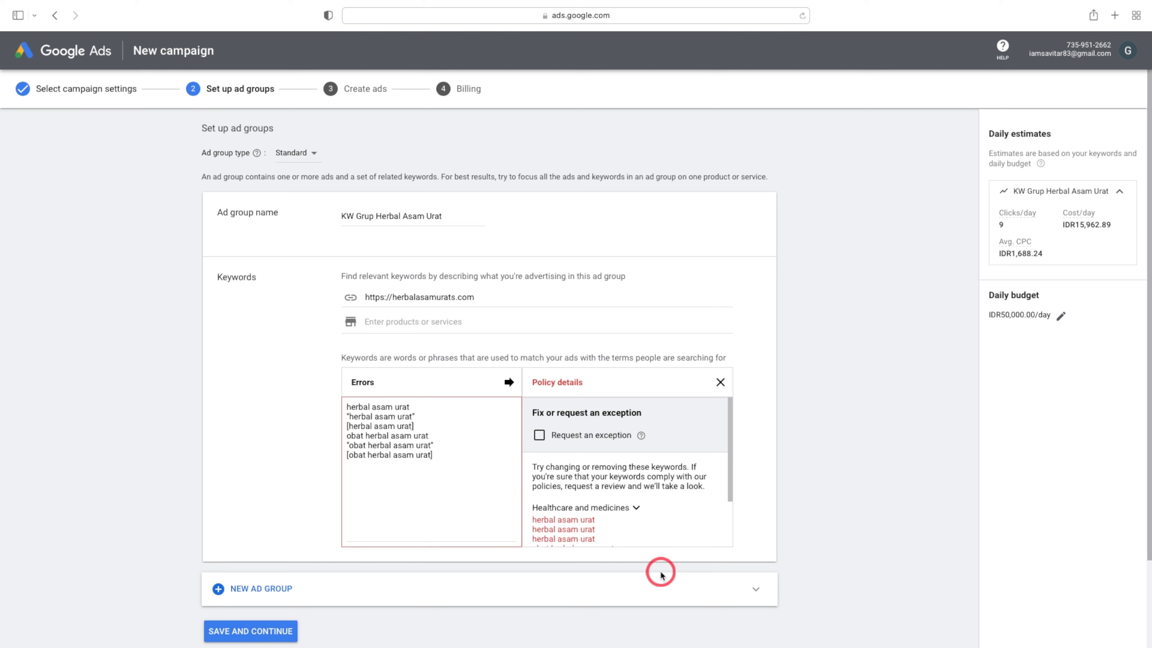
Read the healthcare and medicines policy details, request an exception for the flagged keywords, and continue to ad creation.
{"action": "scroll", "coordinate": [644, 500], "scroll_direction": "down", "scroll_amount": 1}
{"action": "left_click", "coordinate": [636, 483]}
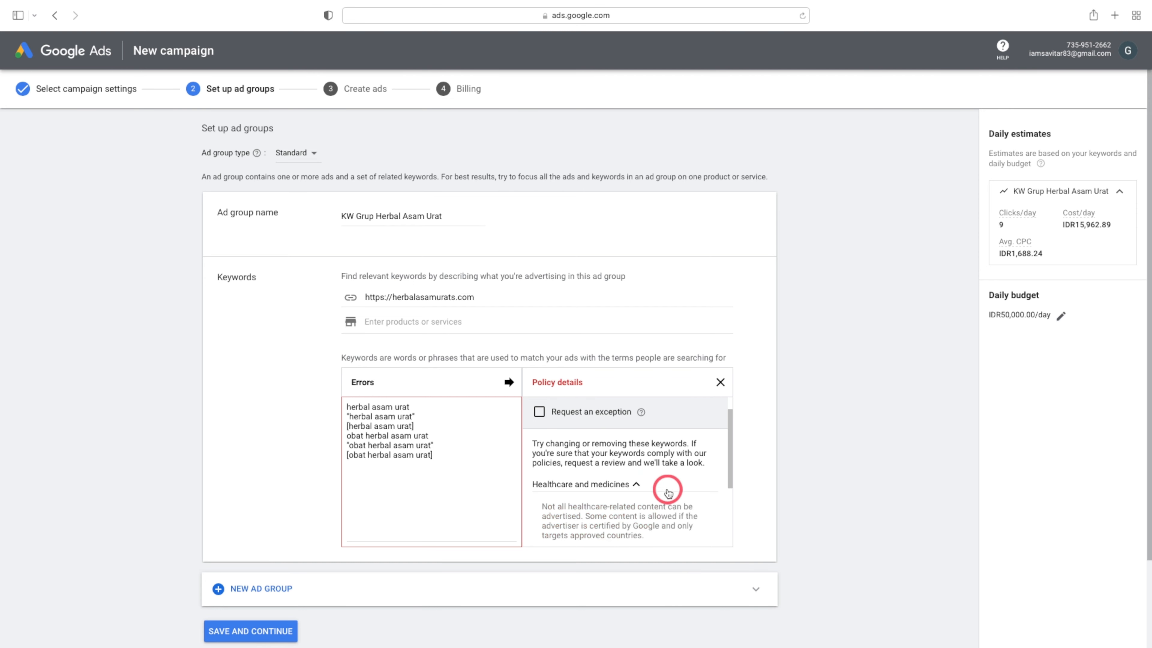
{"action": "scroll", "coordinate": [666, 494], "scroll_direction": "down", "scroll_amount": 2}
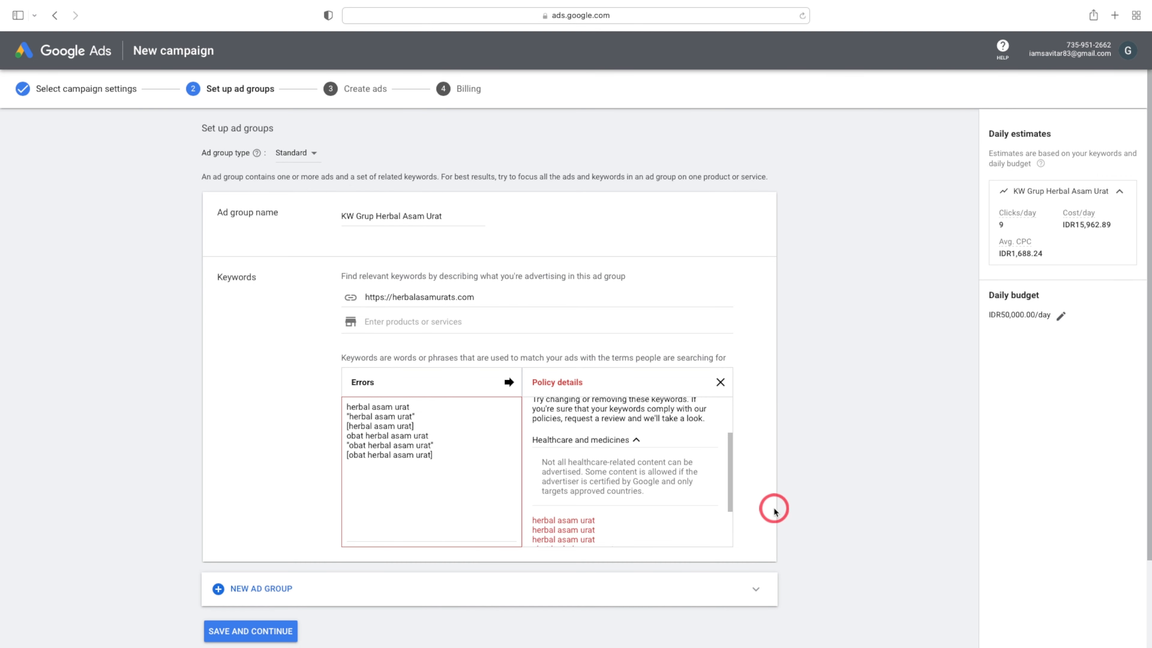
{"action": "scroll", "coordinate": [748, 504], "scroll_direction": "down", "scroll_amount": 3}
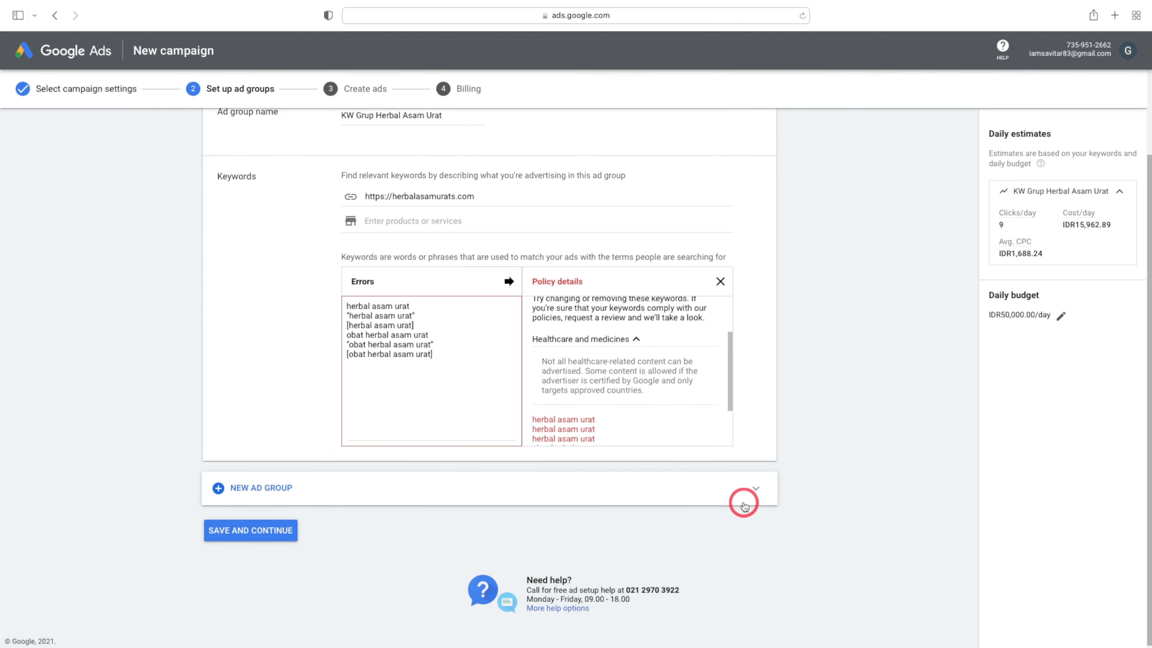
{"action": "left_click_drag", "start_coordinate": [728, 360], "coordinate": [730, 330]}
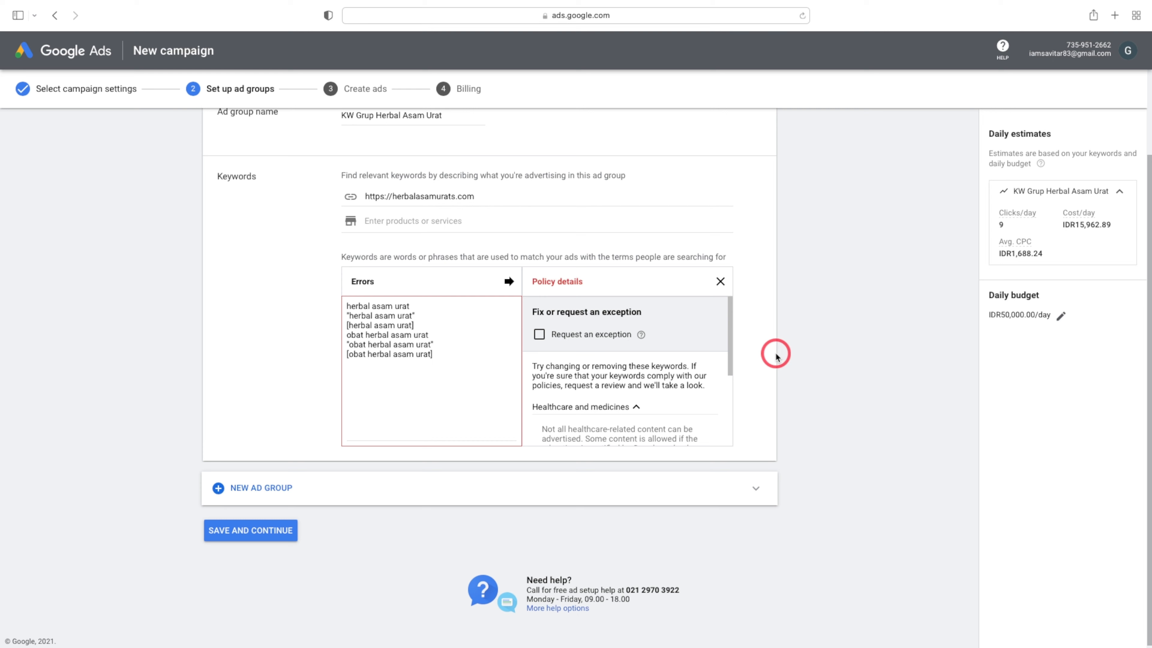
{"action": "left_click", "coordinate": [539, 335]}
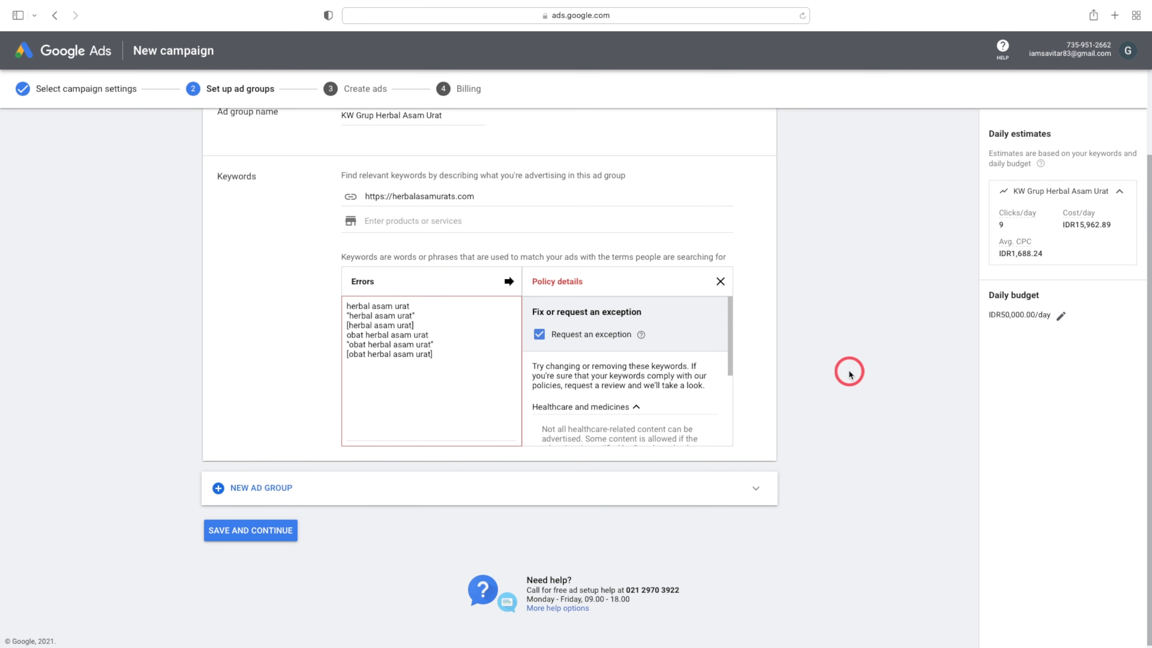
{"action": "left_click", "coordinate": [268, 529]}
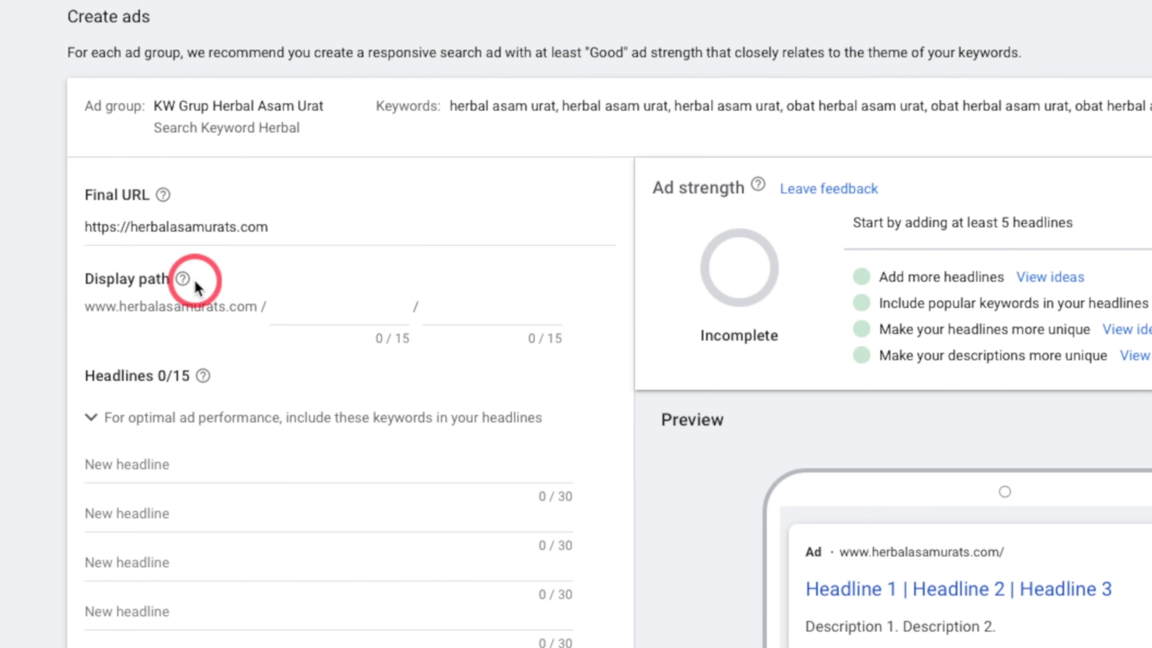
Set the ad's two display path parts to "herbal" and "asam urat".
{"action": "left_click", "coordinate": [292, 305]}
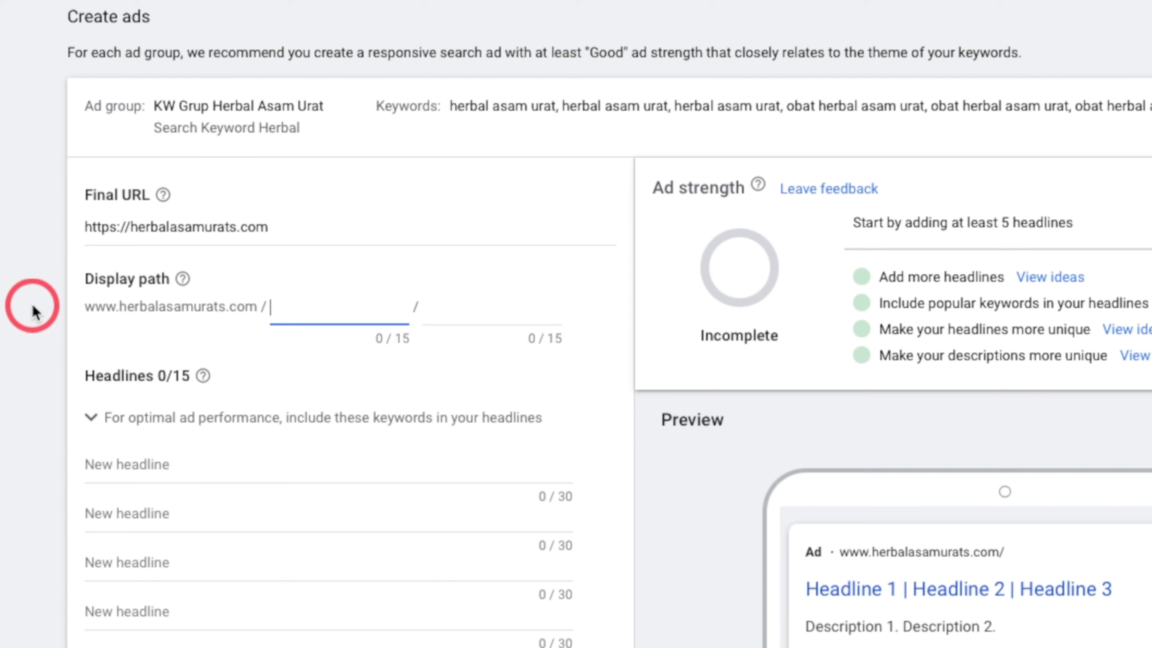
{"action": "type", "text": "herbal"}
{"action": "left_click", "coordinate": [453, 304]}
{"action": "type", "text": "a"}
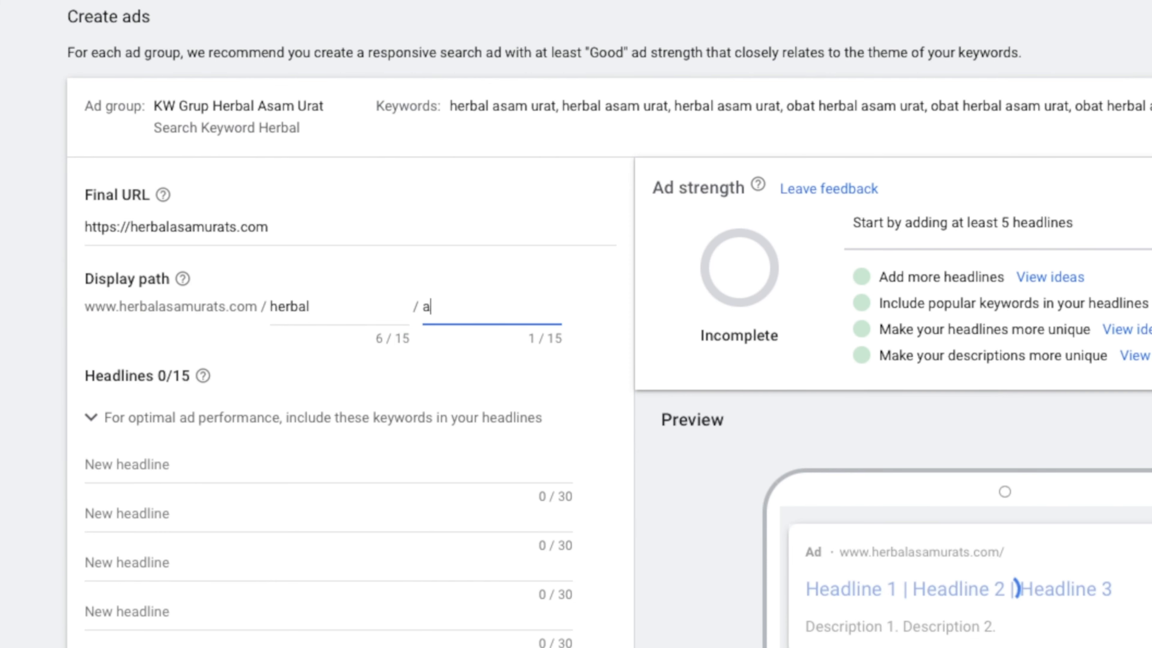
{"action": "type", "text": "sam urat"}
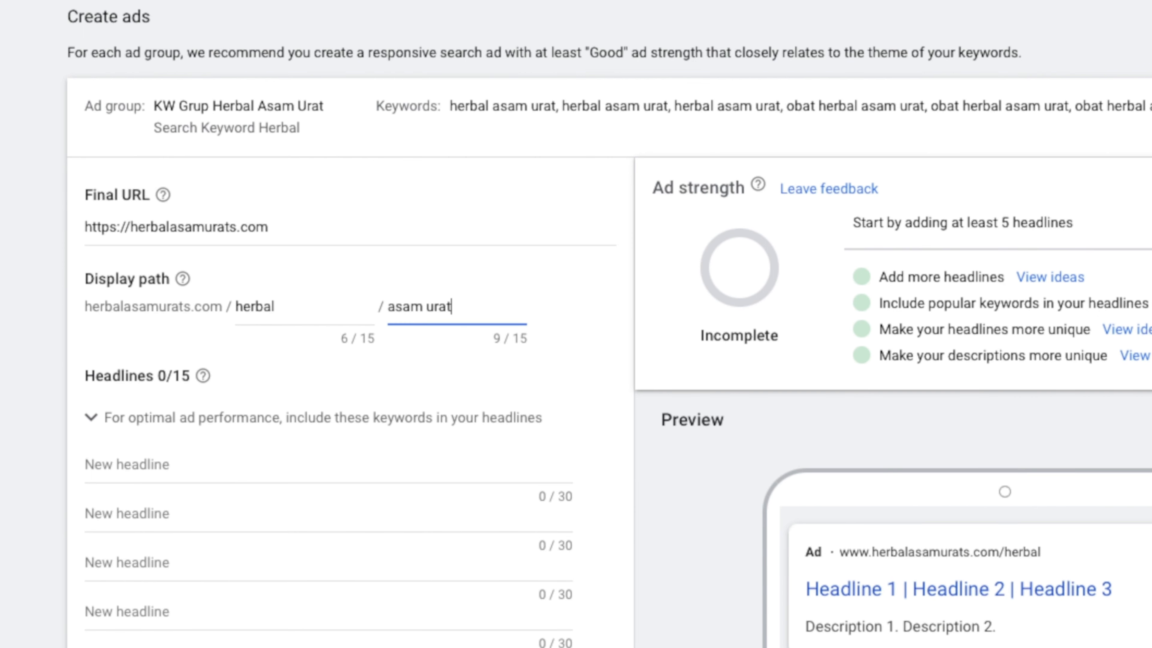
{"action": "key", "text": "Tab"}
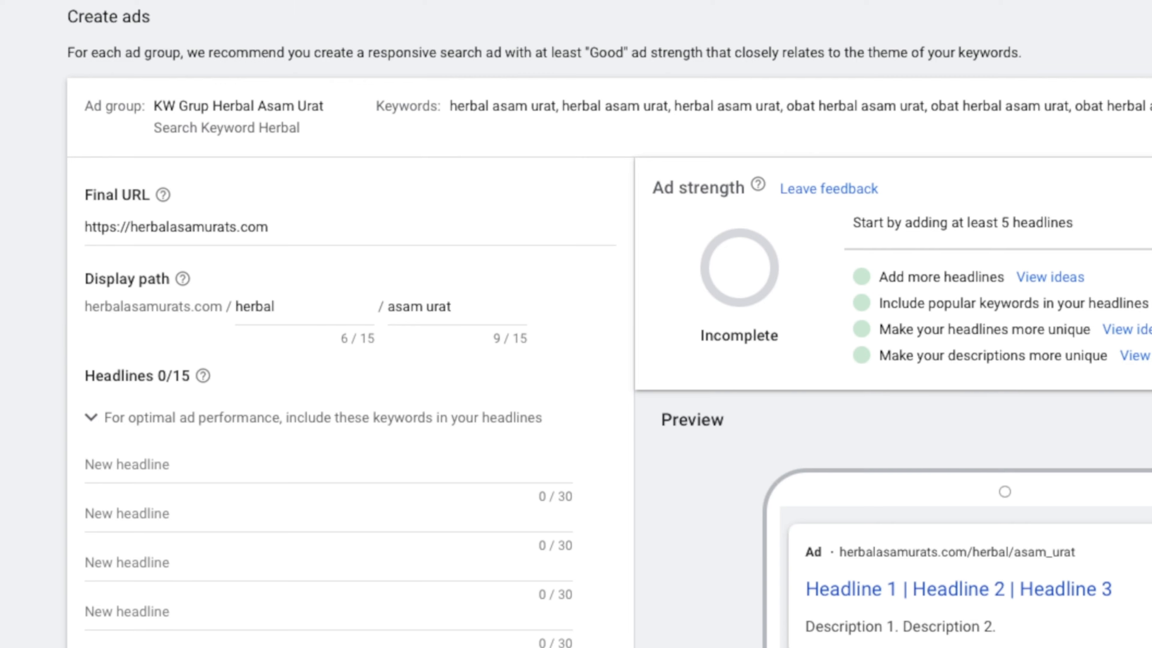
Enter "Obat Herbal Asam Urat" as the ad's first headline.
{"action": "scroll", "coordinate": [607, 327], "scroll_direction": "down", "scroll_amount": 3}
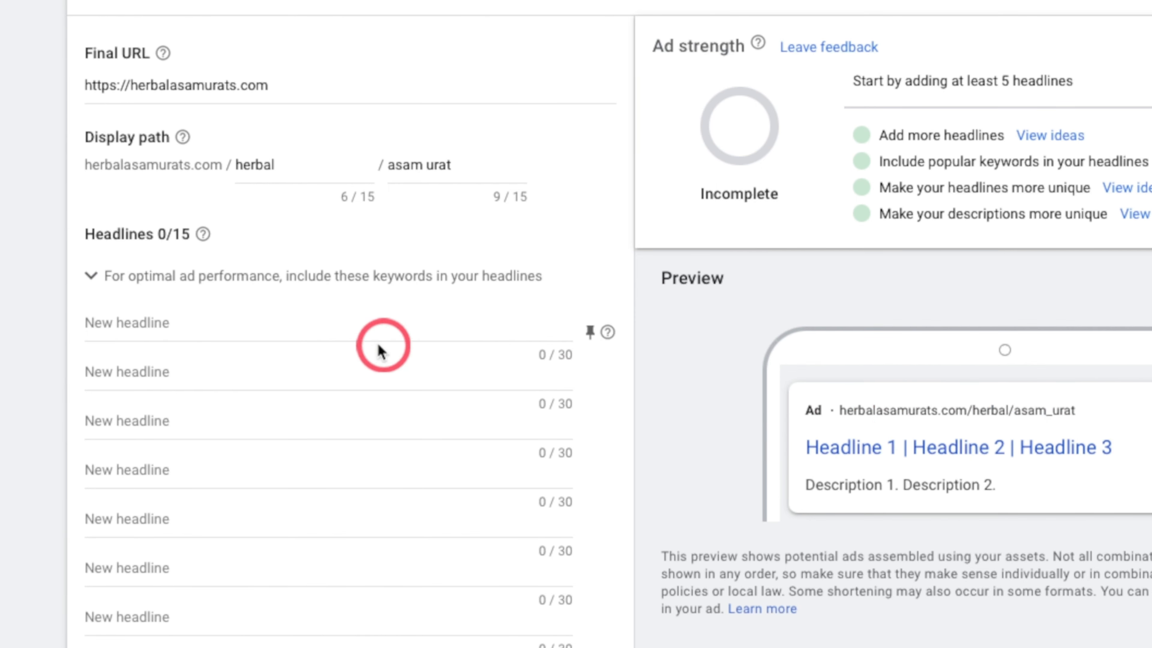
{"action": "left_click", "coordinate": [216, 323]}
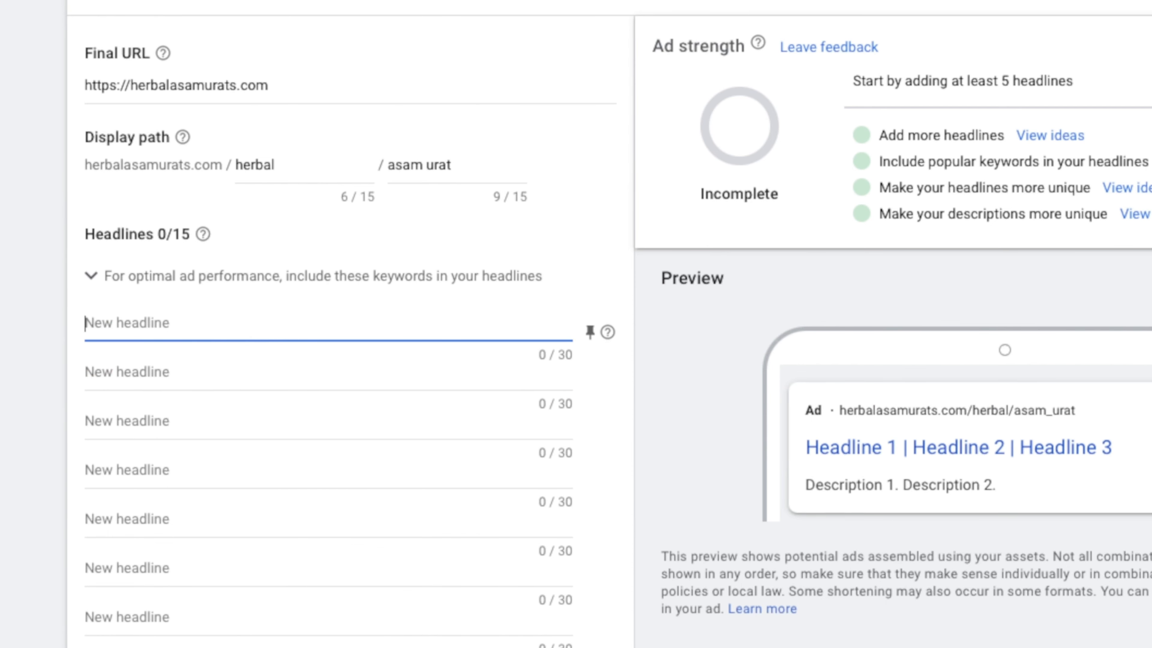
{"action": "type", "text": "Obat Her"}
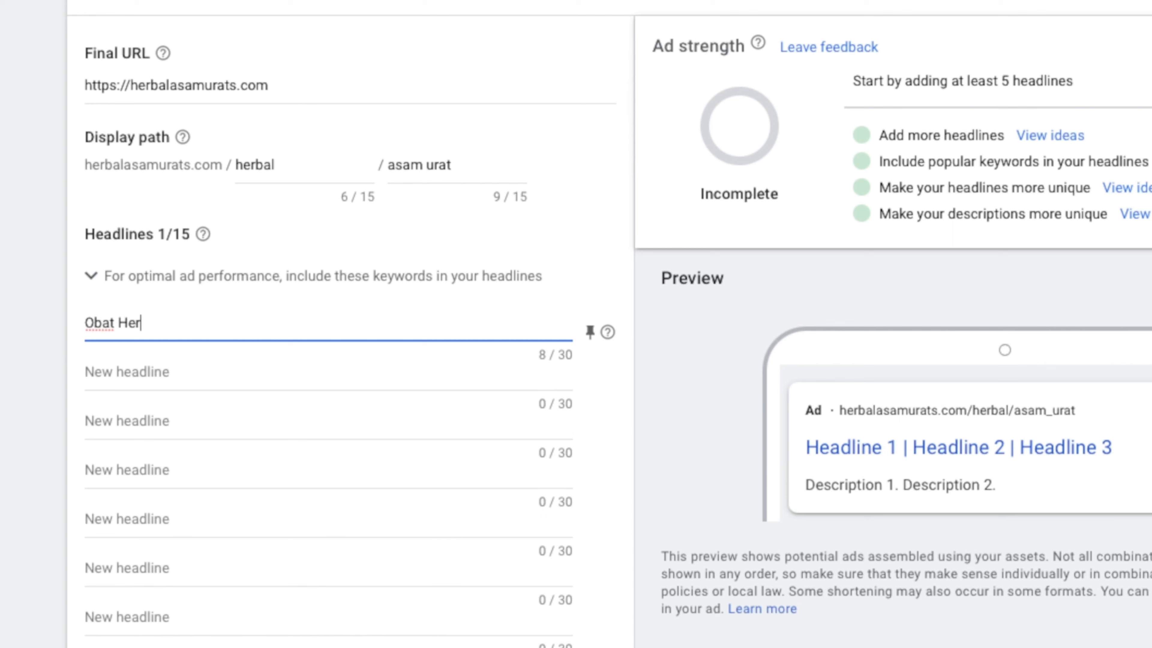
{"action": "type", "text": "bal Asam Urat"}
{"action": "key", "text": "Tab"}
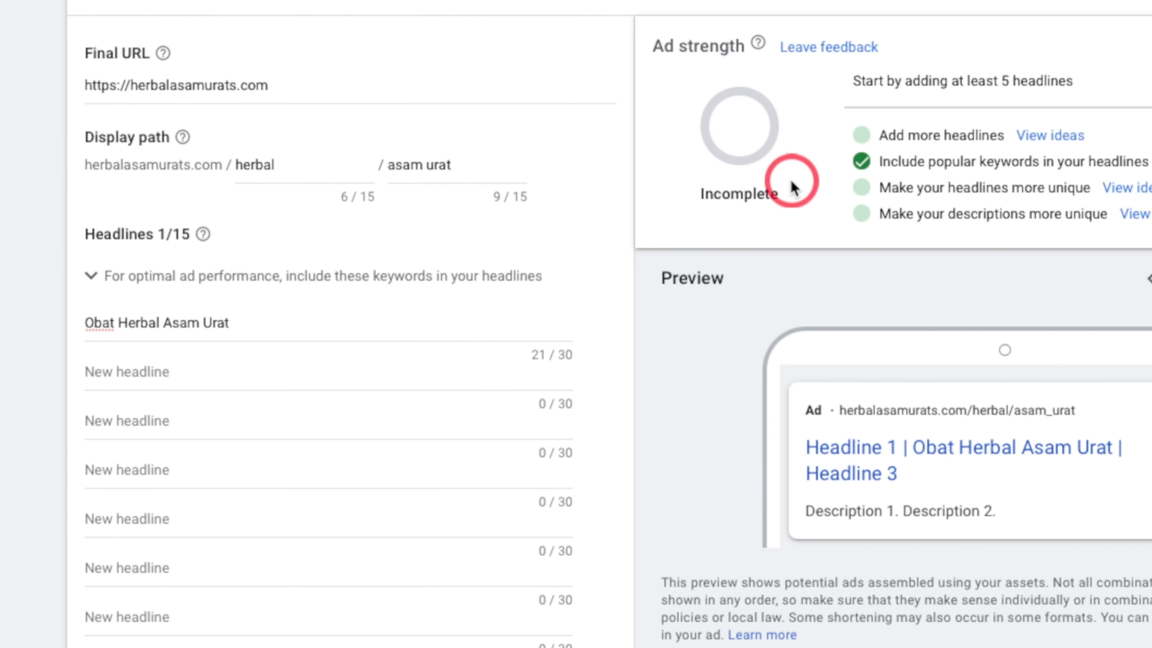
Expand the keywords recommended for the headlines and view the ad group's name details.
{"action": "left_click", "coordinate": [121, 282]}
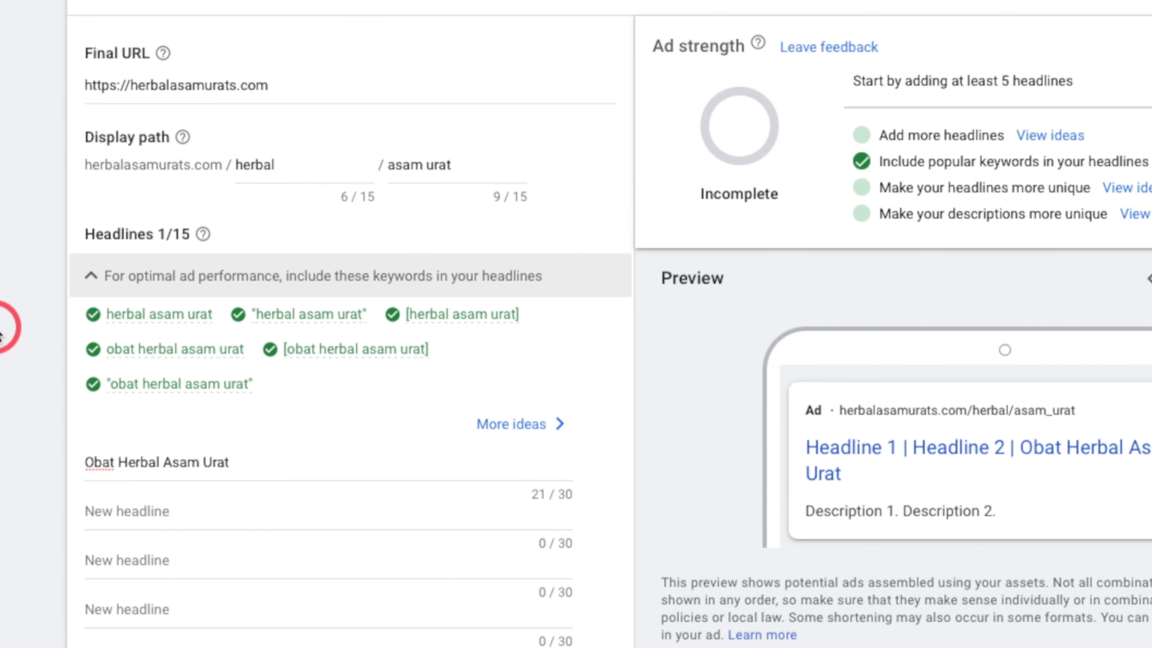
{"action": "scroll", "coordinate": [1, 334], "scroll_direction": "up", "scroll_amount": 3}
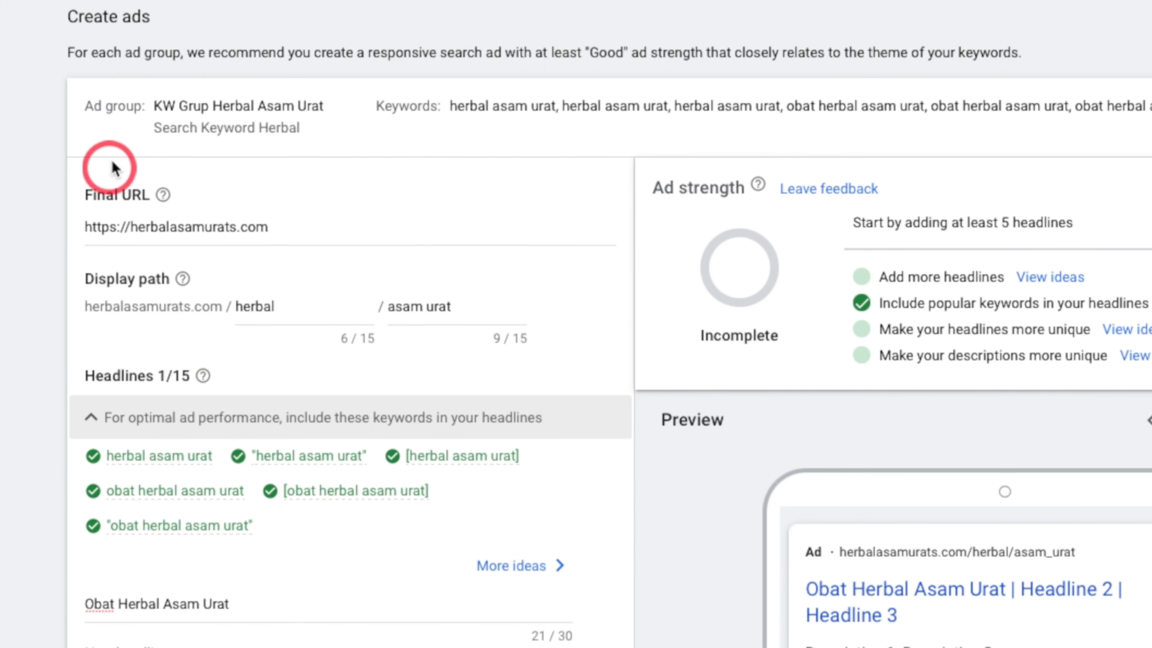
{"action": "left_click", "coordinate": [233, 109]}
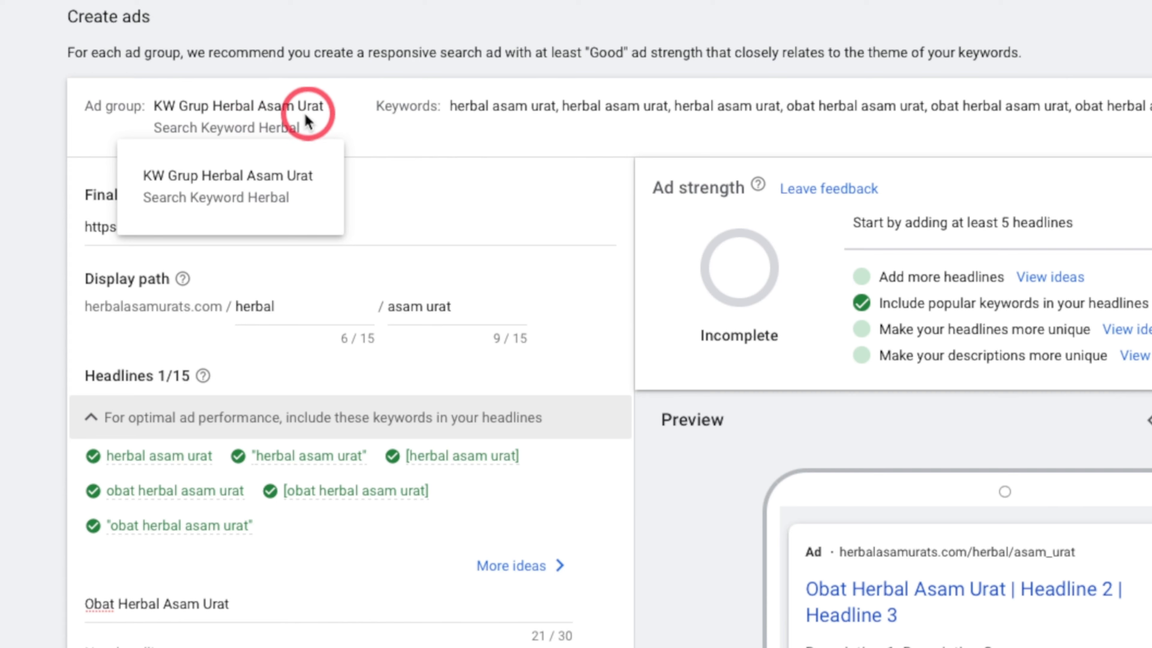
{"action": "left_click", "coordinate": [2, 179]}
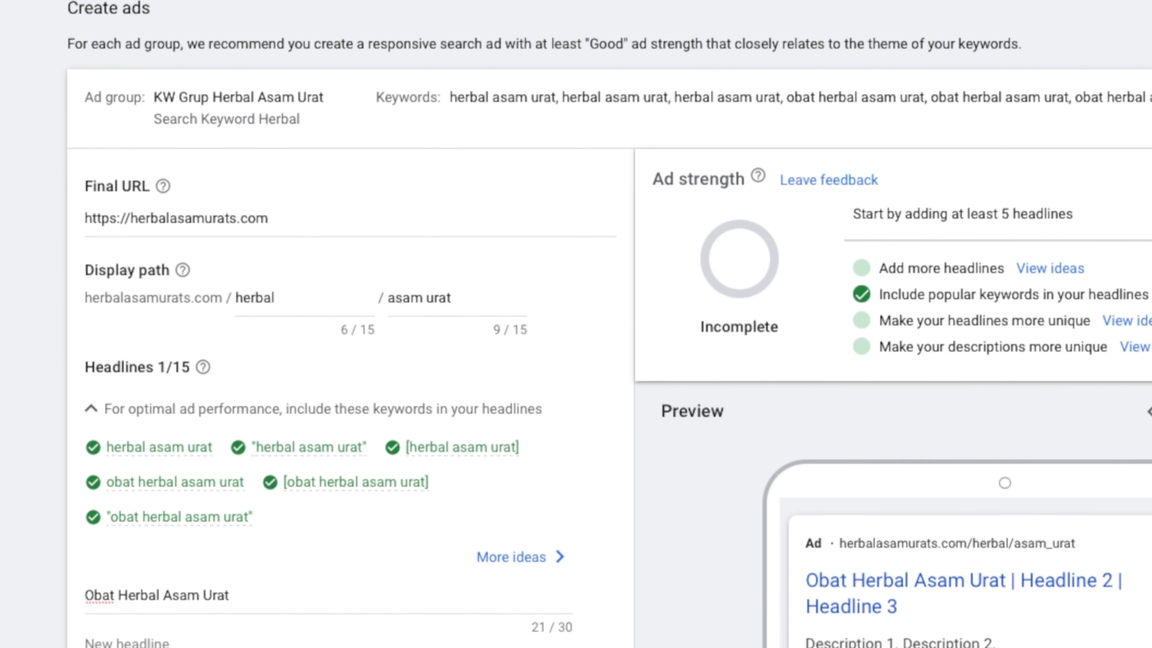
Enter "Asam Urat Kembali Normal" as the ad's second headline and "Herbal Terbaik Asam Urat" as the third.
{"action": "scroll", "coordinate": [575, 324], "scroll_direction": "down", "scroll_amount": 6}
{"action": "left_click", "coordinate": [103, 319]}
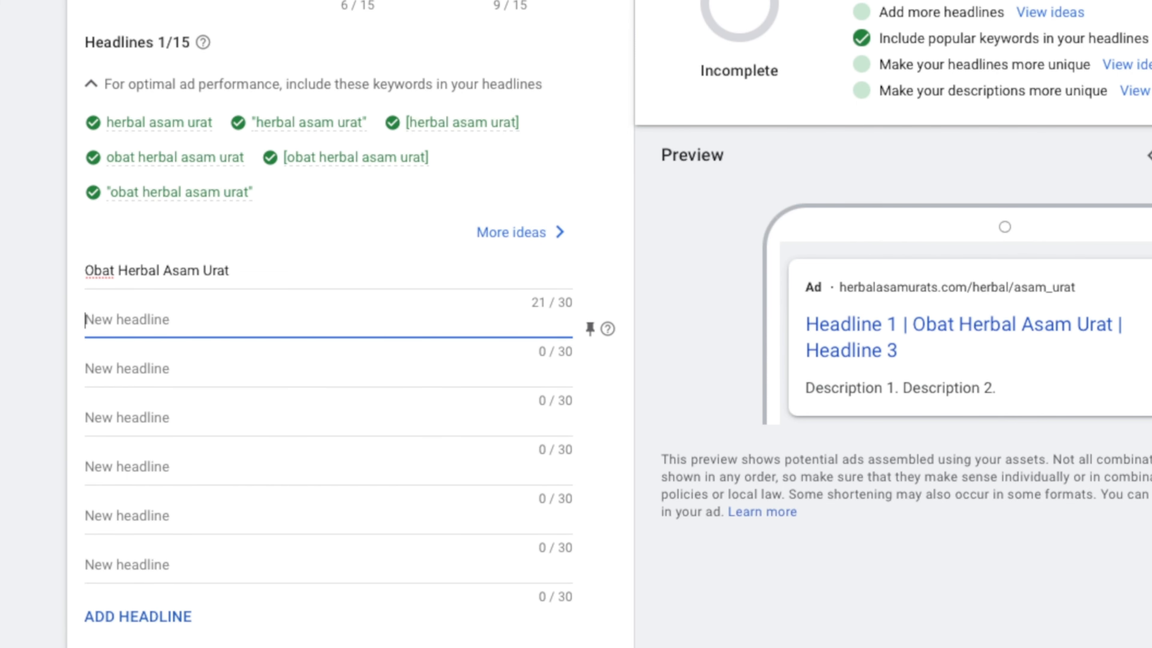
{"action": "type", "text": "Asam Urat Kembali N"}
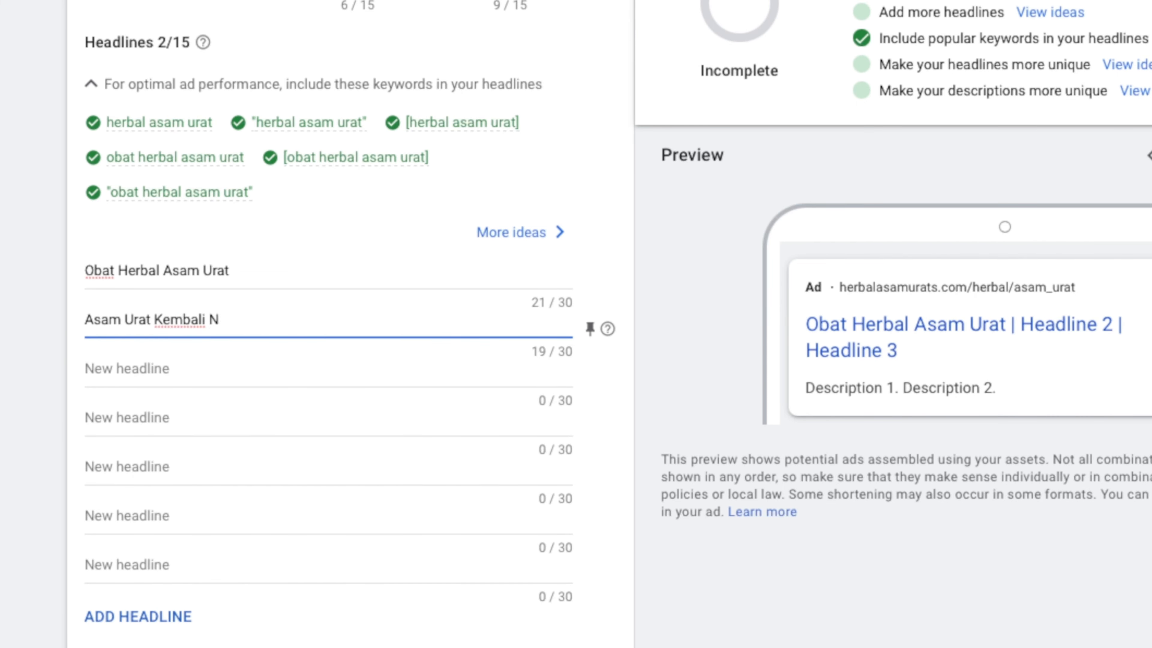
{"action": "type", "text": "rormal"}
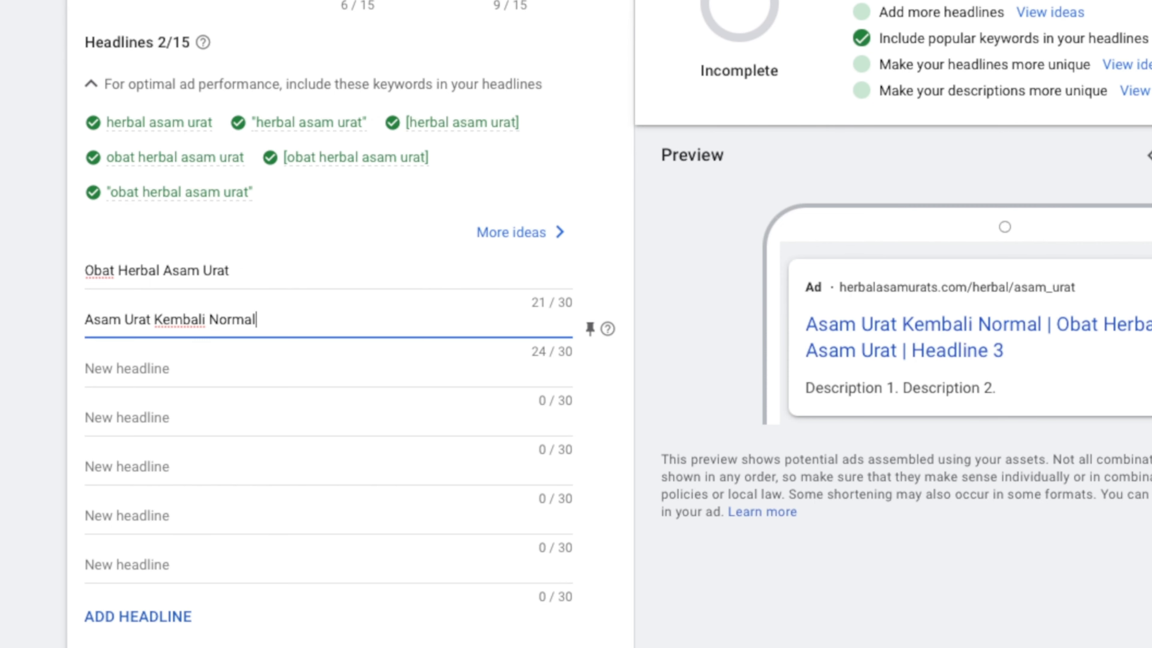
{"action": "left_click", "coordinate": [68, 388]}
{"action": "type", "text": "H"}
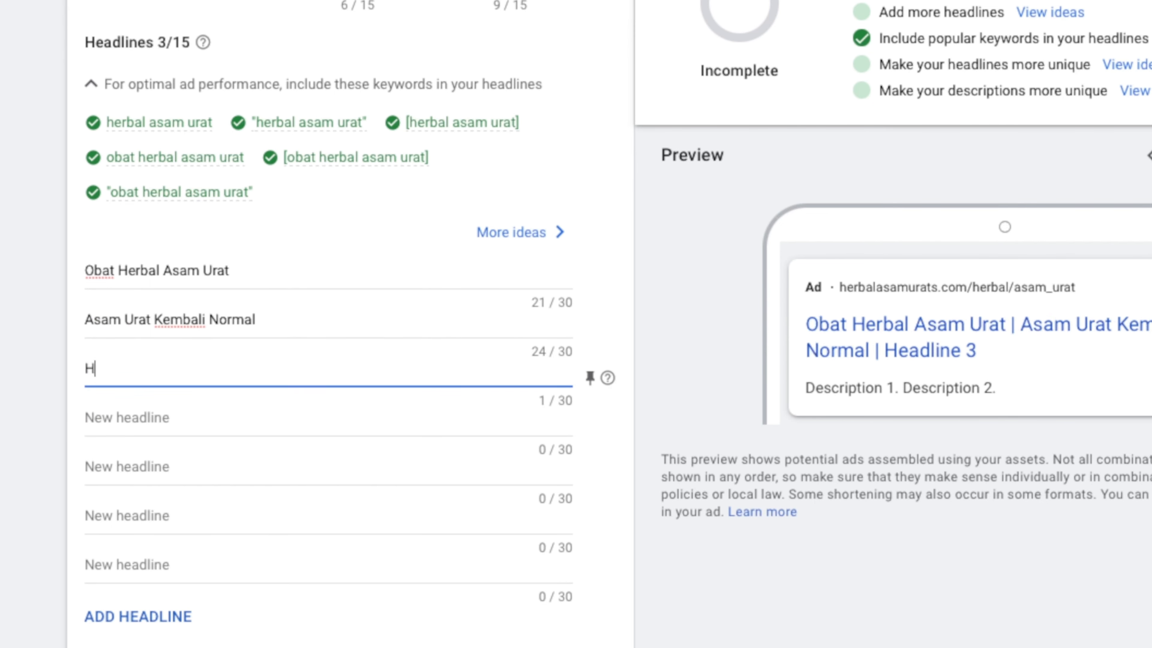
{"action": "type", "text": "erbal Terbaik Asa"}
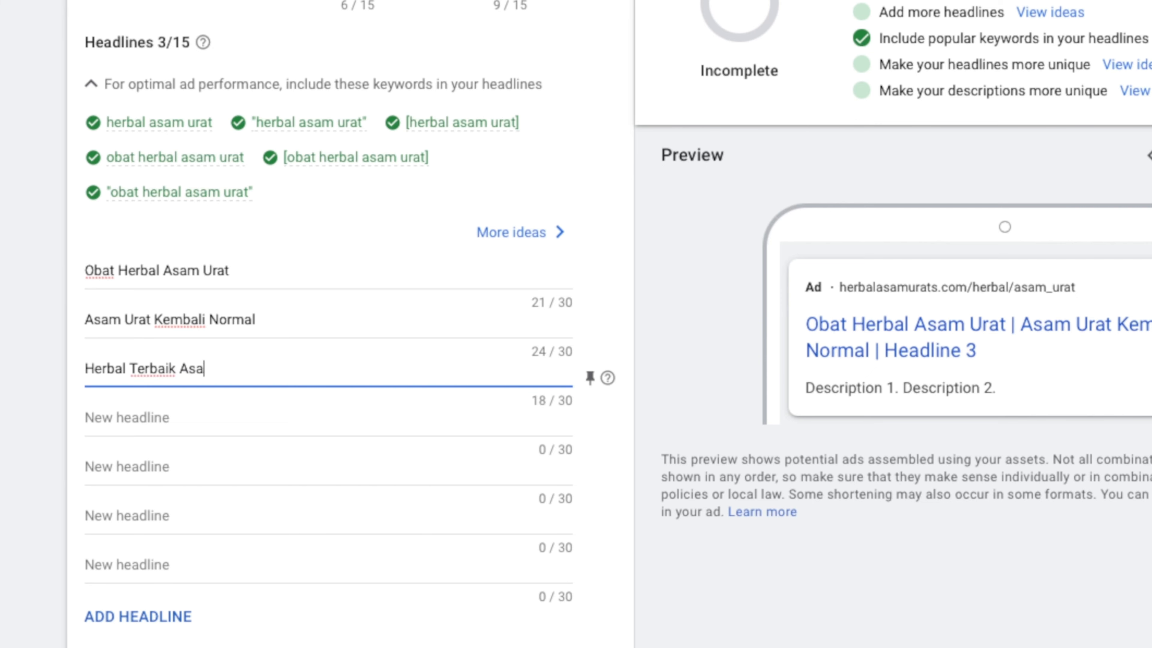
{"action": "type", "text": "m Urat"}
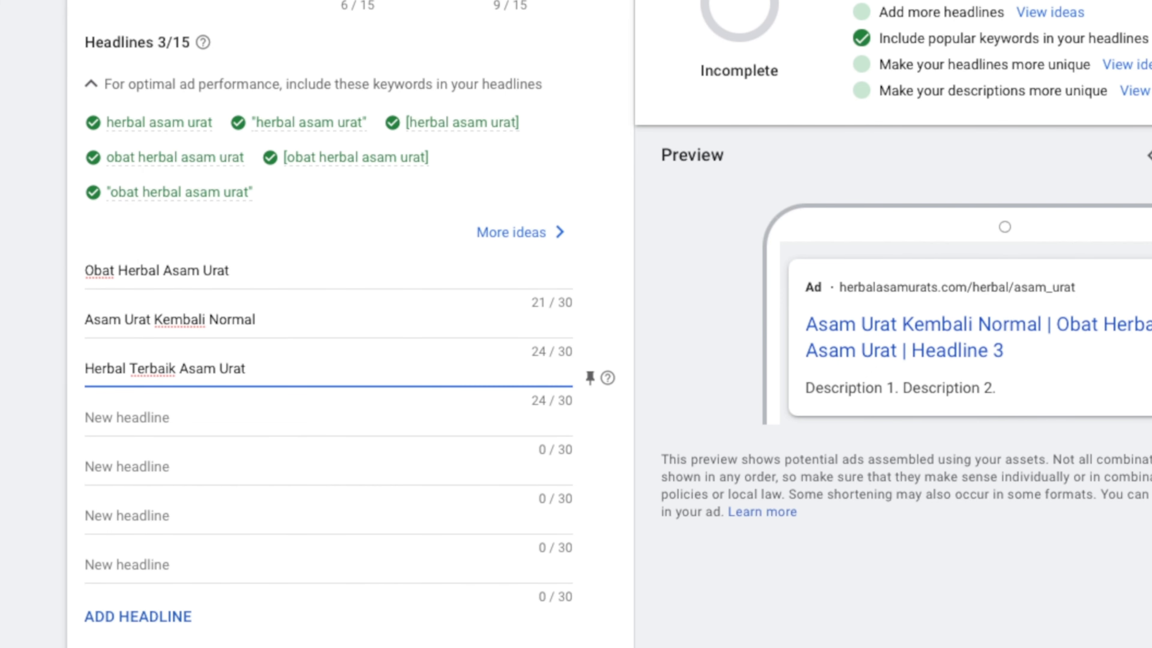
Enter "Bantu Atasi Asam Urat Menahun" as the ad's fourth headline.
{"action": "left_click", "coordinate": [97, 417]}
{"action": "type", "text": "Bant"}
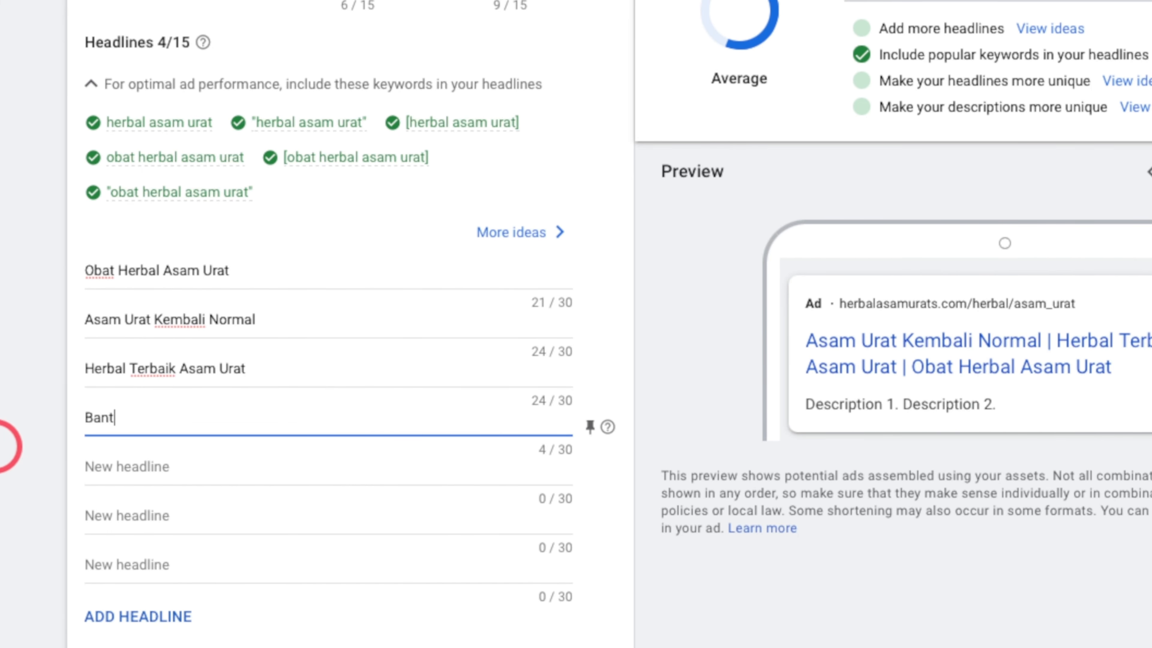
{"action": "type", "text": "u Atasi "}
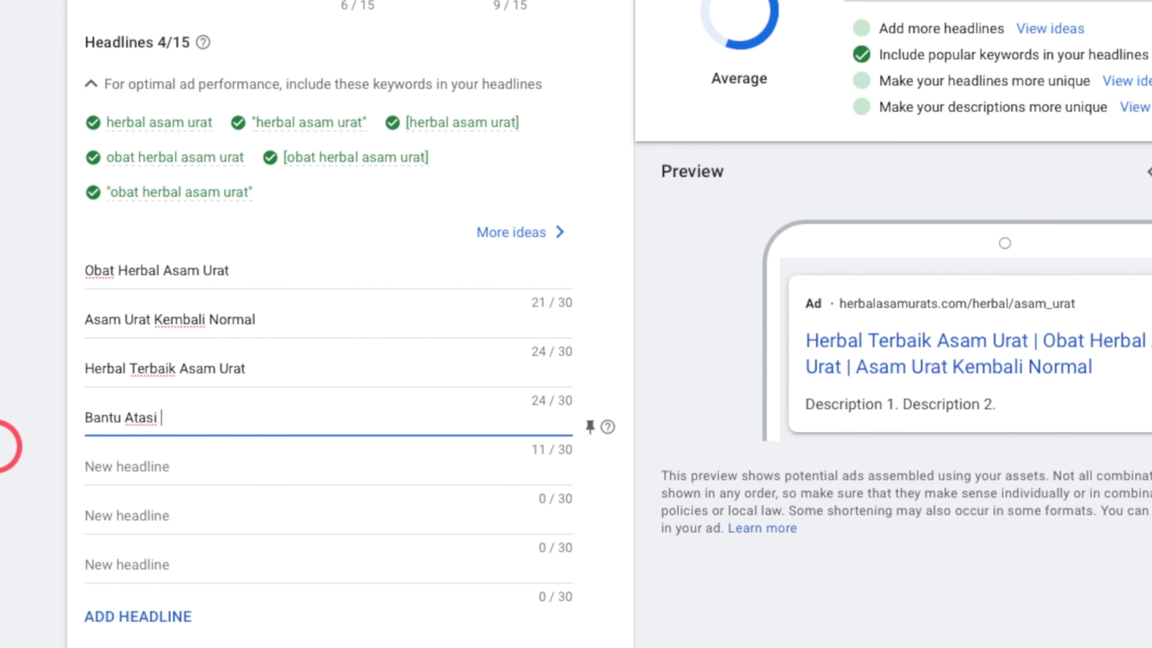
{"action": "type", "text": "Asam Urat "}
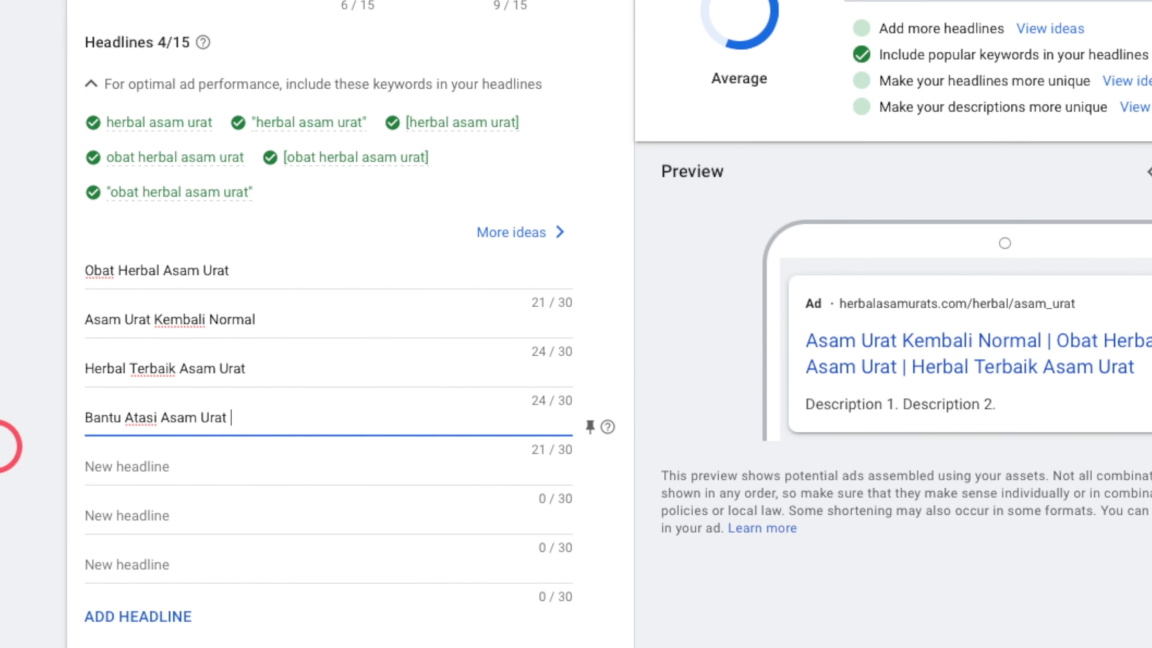
{"action": "type", "text": "Menahun"}
Enter "Jamu Herbal Asam Urat" as the ad's fifth headline.
{"action": "key", "text": "Tab"}
{"action": "key", "text": "Tab"}
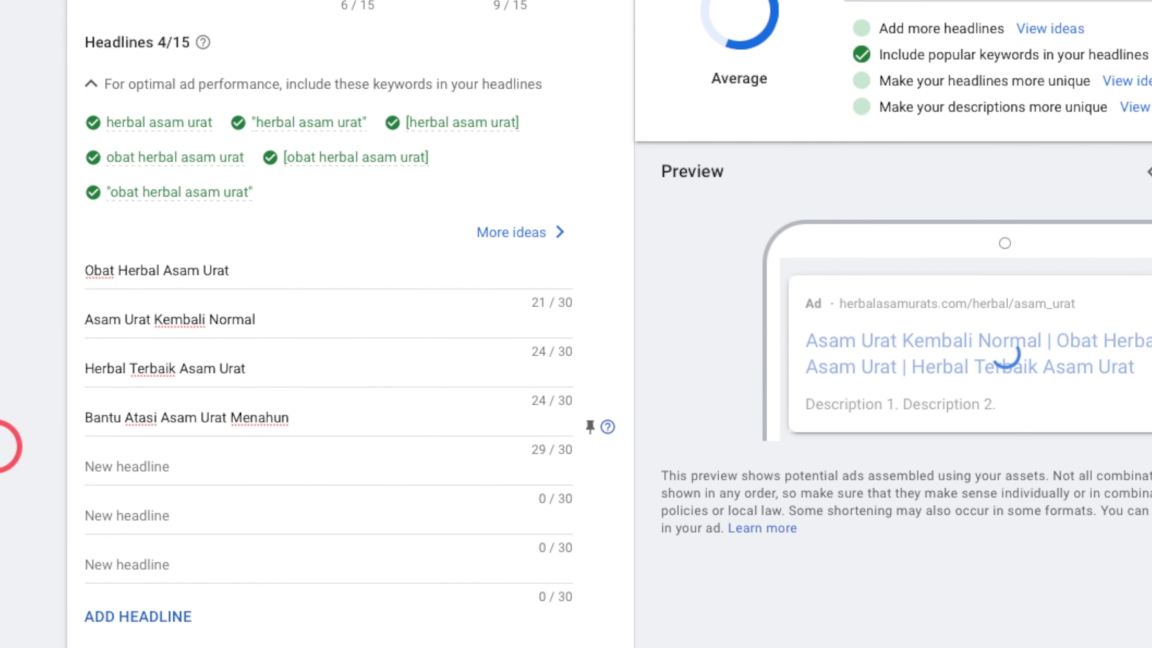
{"action": "key", "text": "Tab"}
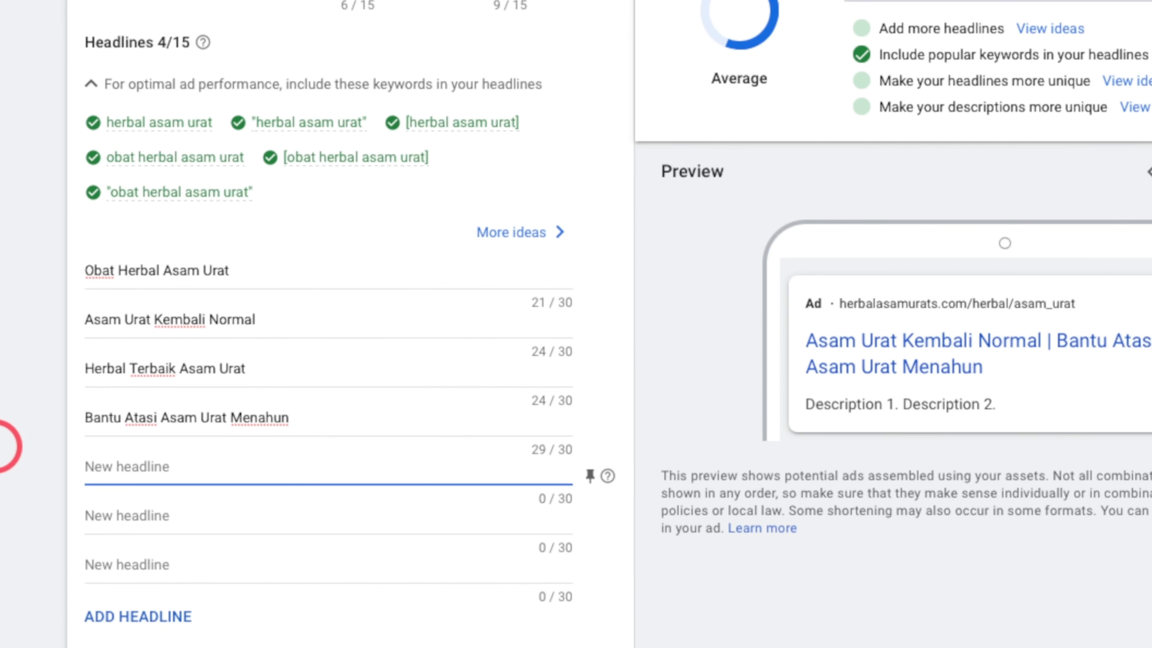
{"action": "type", "text": "Jamu Her"}
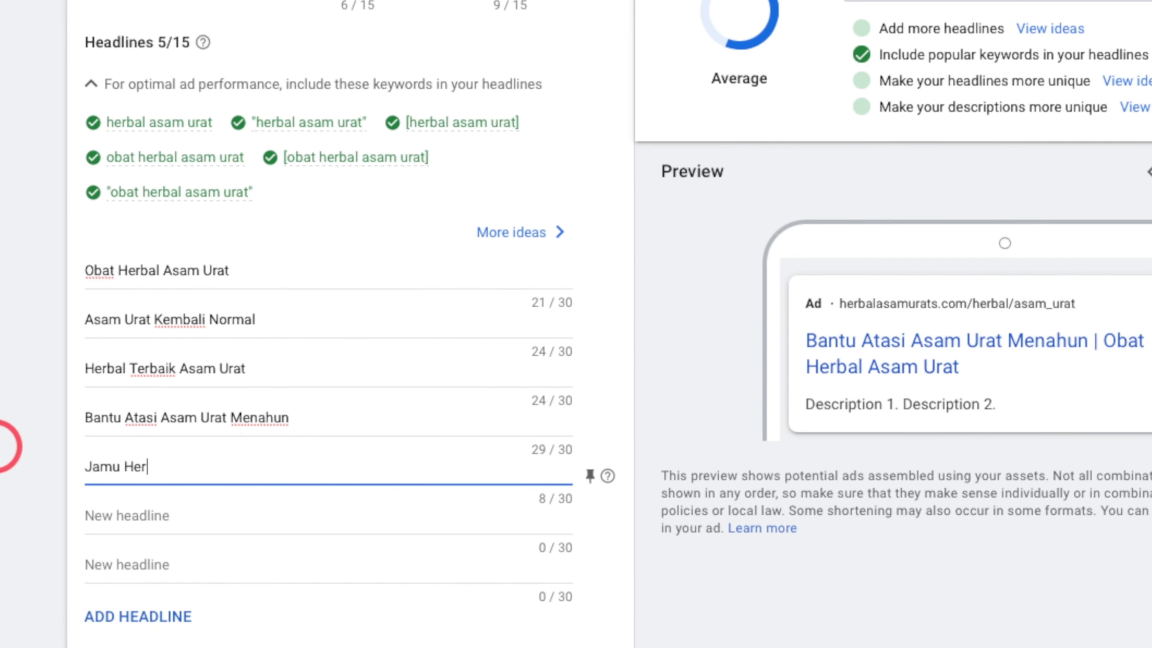
{"action": "type", "text": "bal Asam"}
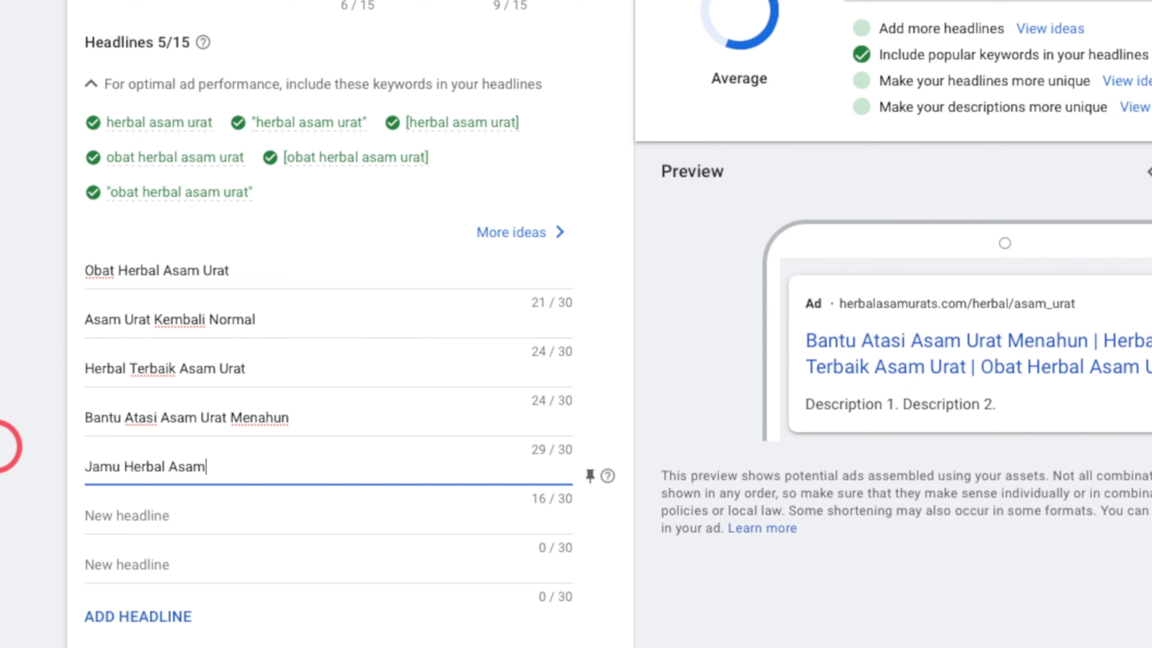
{"action": "type", "text": " Urat"}
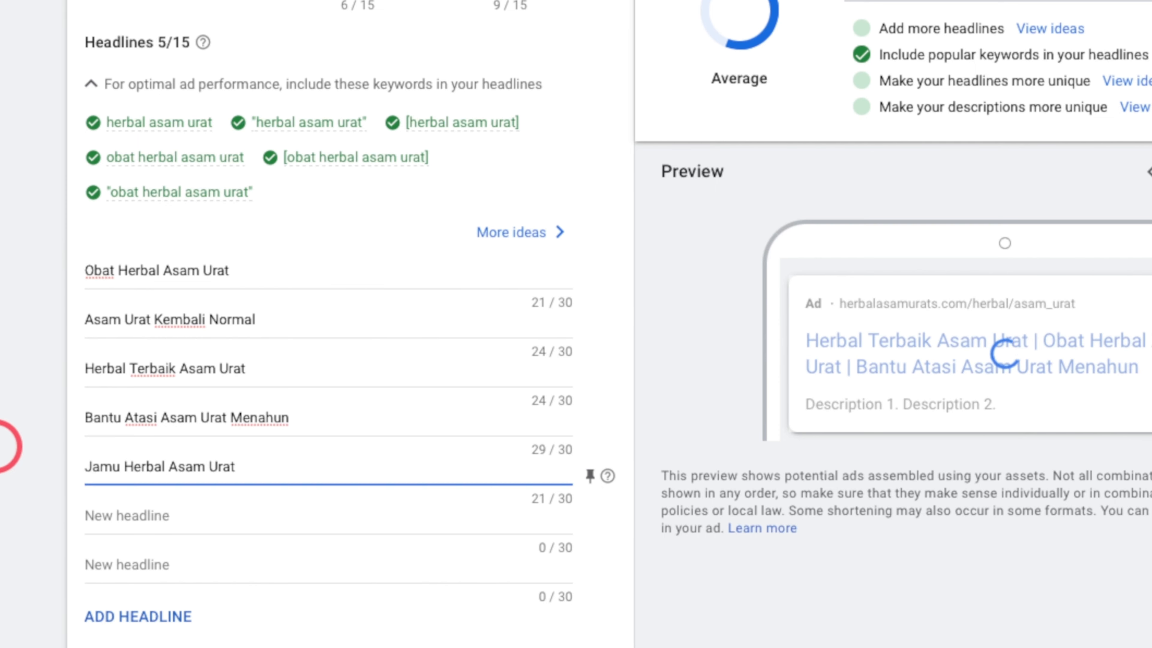
Enter "Aman Tanpa Efek Samping" as the ad's sixth headline.
{"action": "key", "text": "Tab"}
{"action": "key", "text": "Tab"}
{"action": "key", "text": "Tab"}
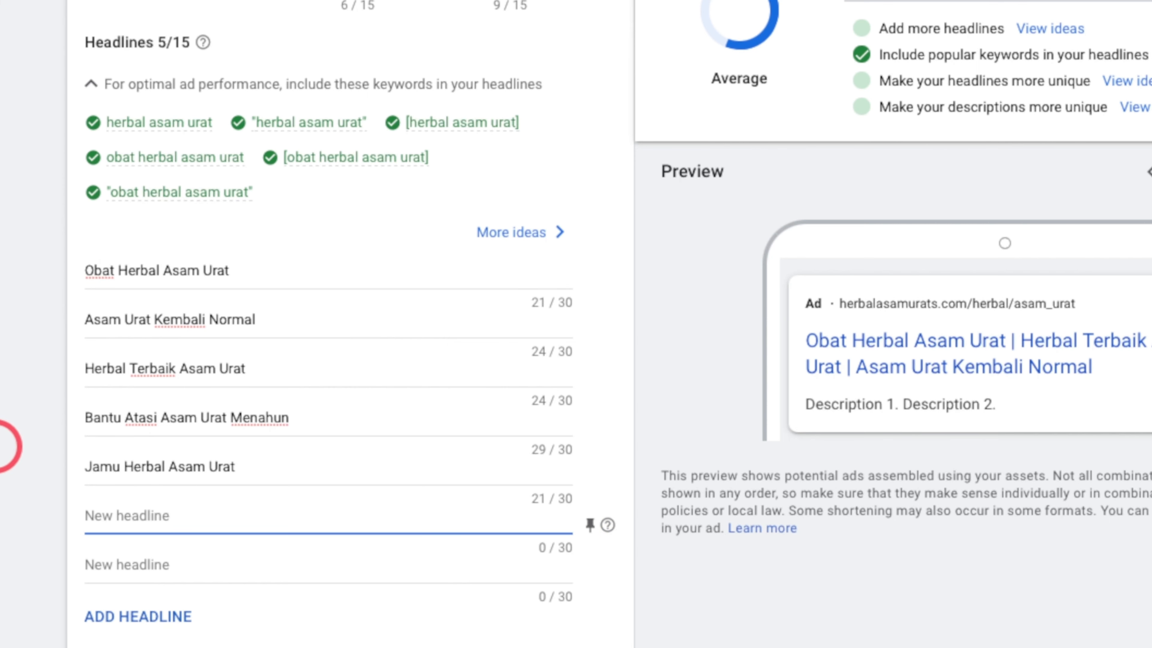
{"action": "type", "text": "Aman"}
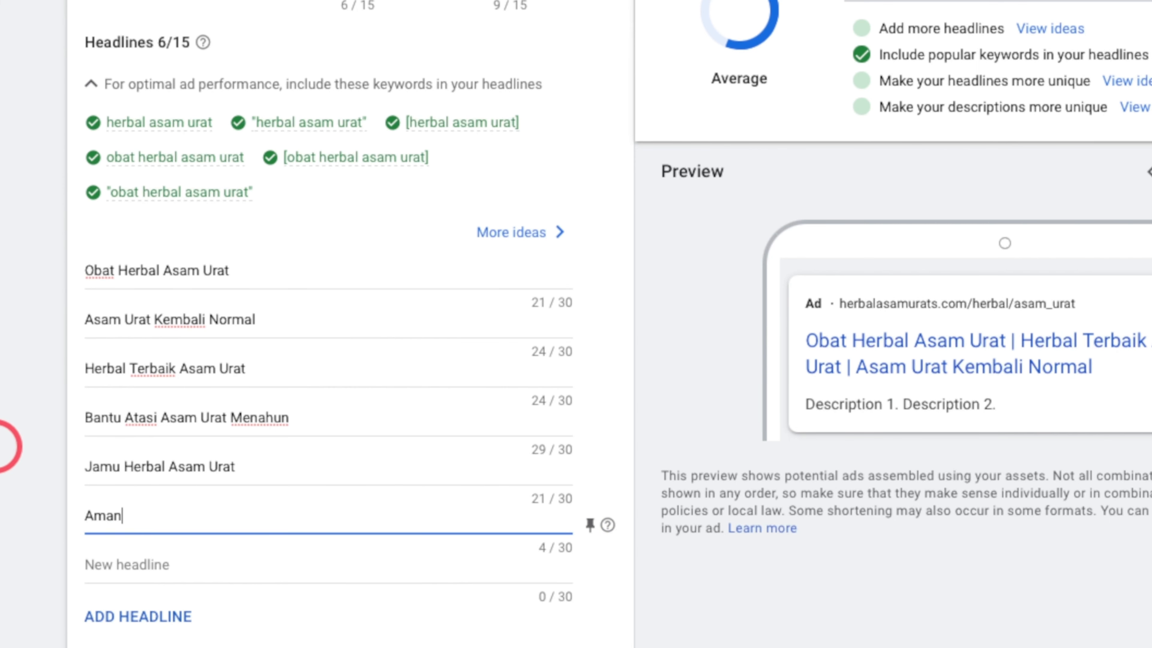
{"action": "type", "text": " T"}
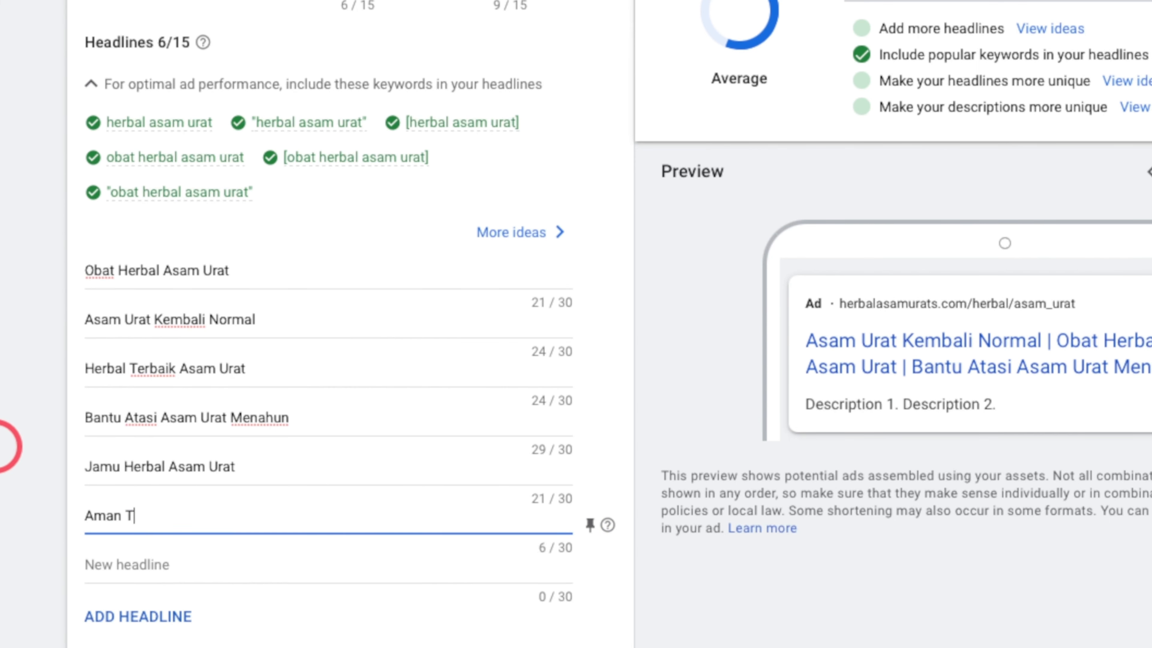
{"action": "type", "text": "anpa Efe"}
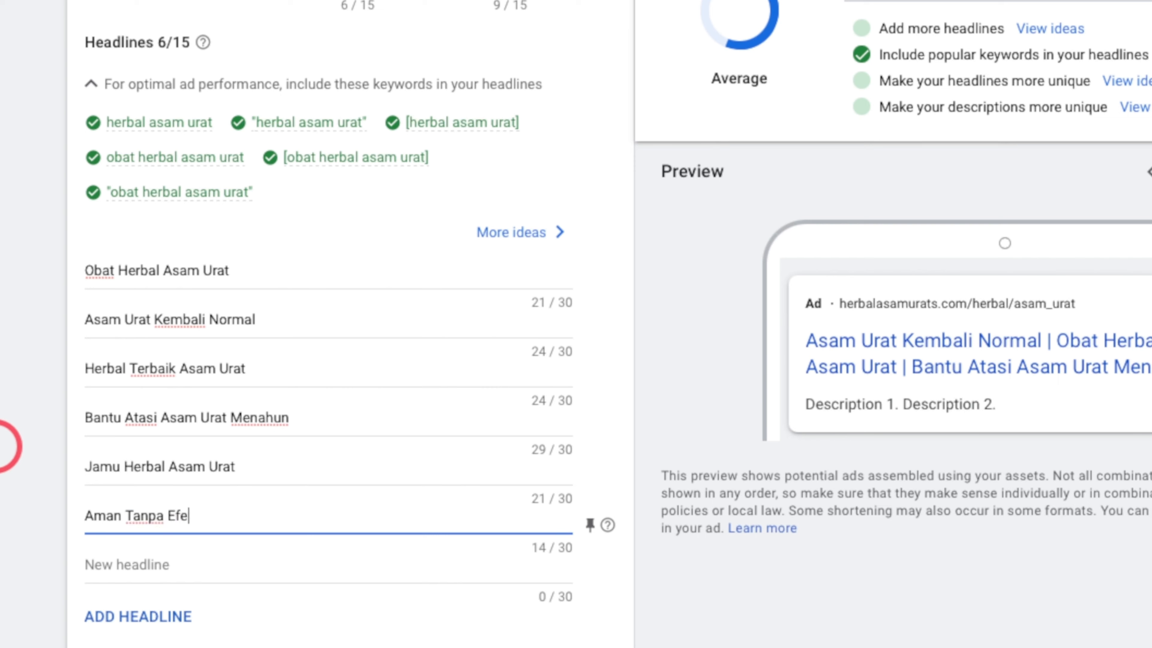
{"action": "type", "text": "k Samping"}
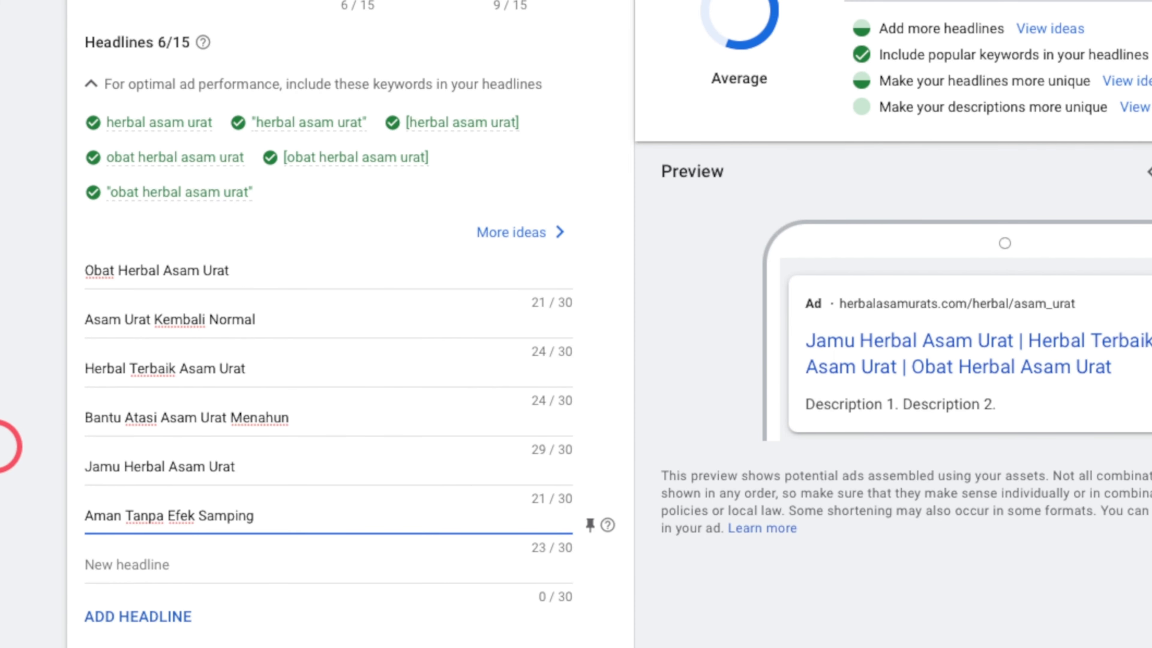
{"action": "left_click", "coordinate": [38, 412]}
Enter "Herbal Asam Urat Menahun" as the ad's seventh headline and "Cepat Turunkan Asam Urat" as the eighth.
{"action": "scroll", "coordinate": [40, 412], "scroll_direction": "up", "scroll_amount": 5}
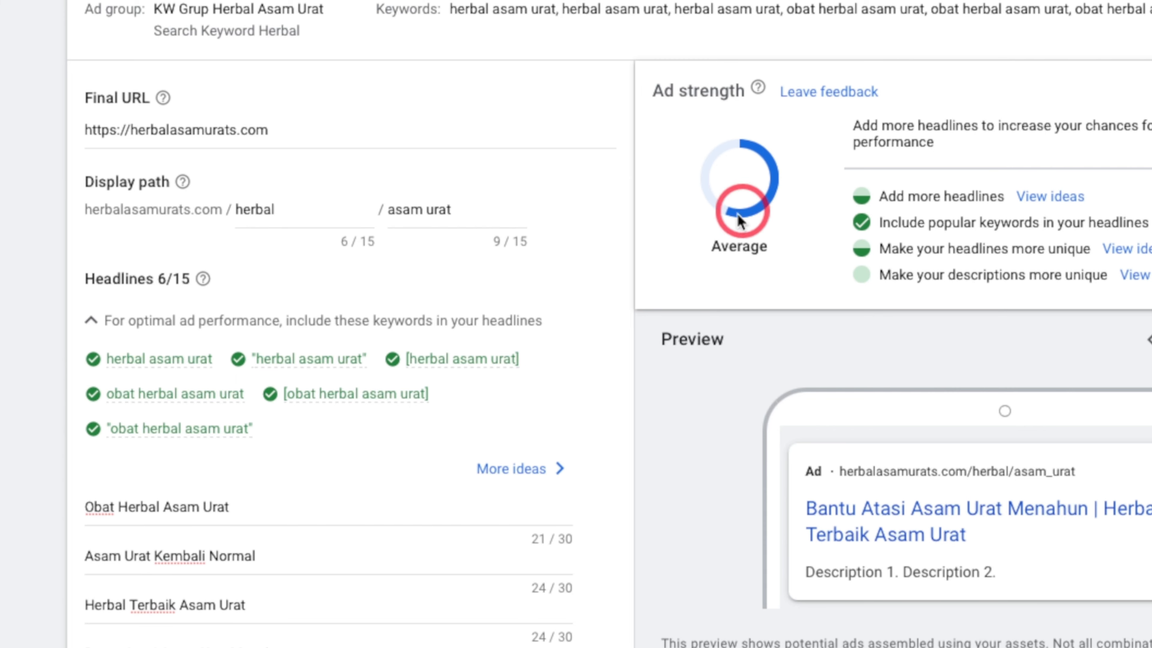
{"action": "scroll", "coordinate": [586, 342], "scroll_direction": "down", "scroll_amount": 4}
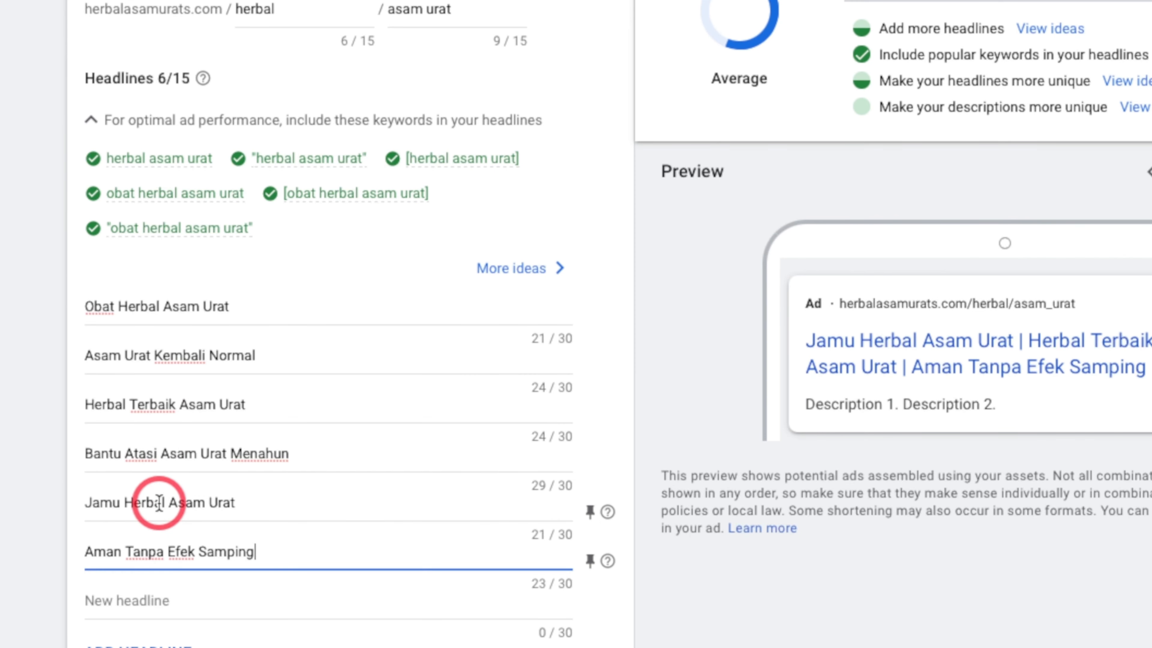
{"action": "scroll", "coordinate": [4, 540], "scroll_direction": "down", "scroll_amount": 1}
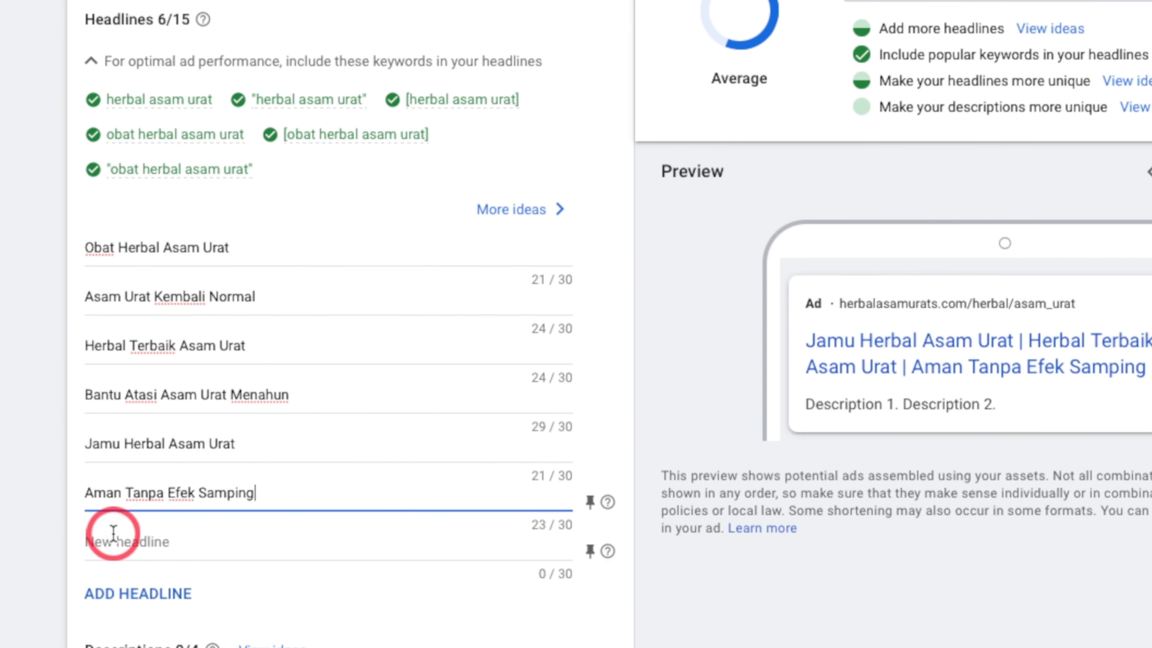
{"action": "left_click", "coordinate": [114, 533]}
{"action": "type", "text": "Herbal Asam Urat"}
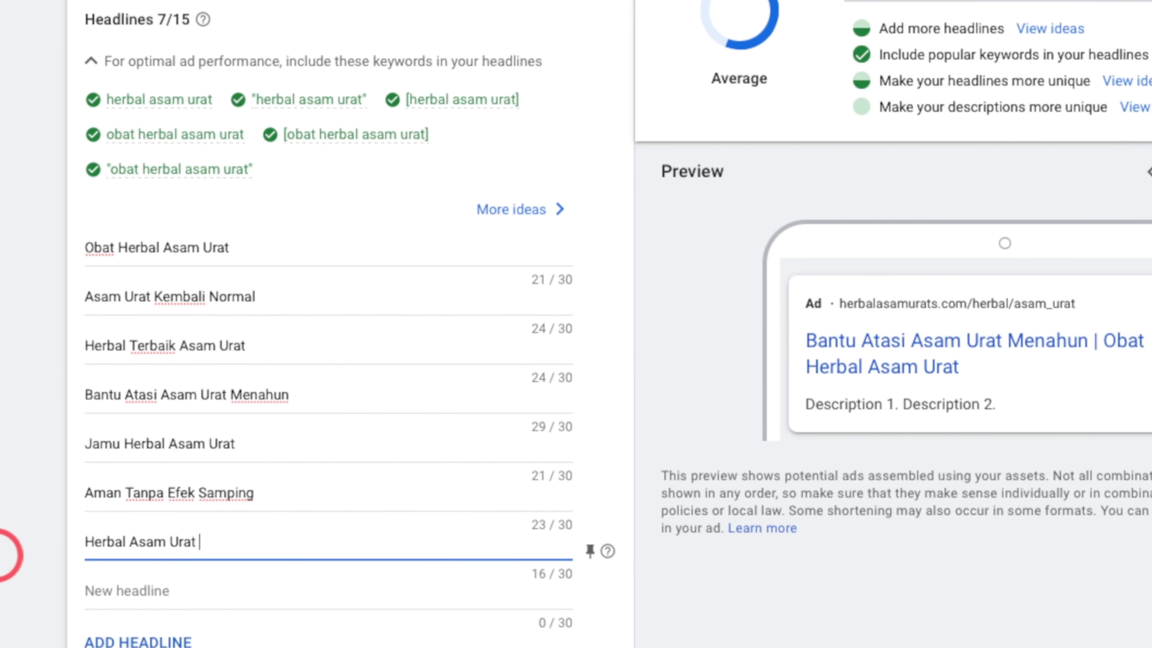
{"action": "type", "text": " Menahun"}
{"action": "left_click", "coordinate": [97, 589]}
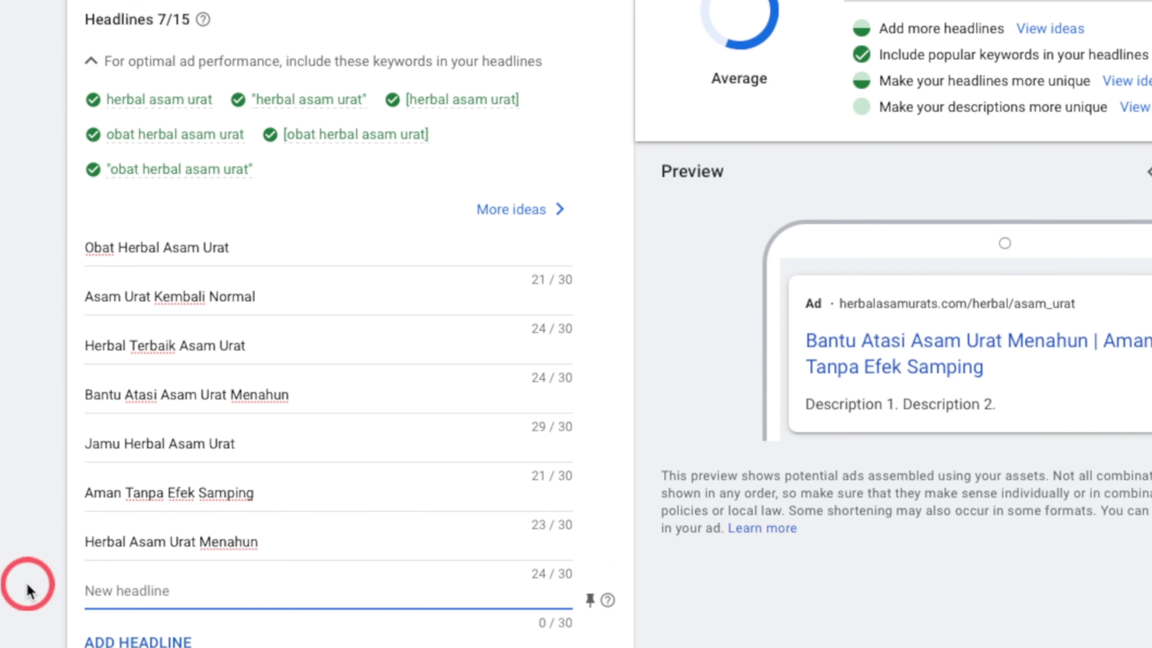
{"action": "type", "text": "Cepat T"}
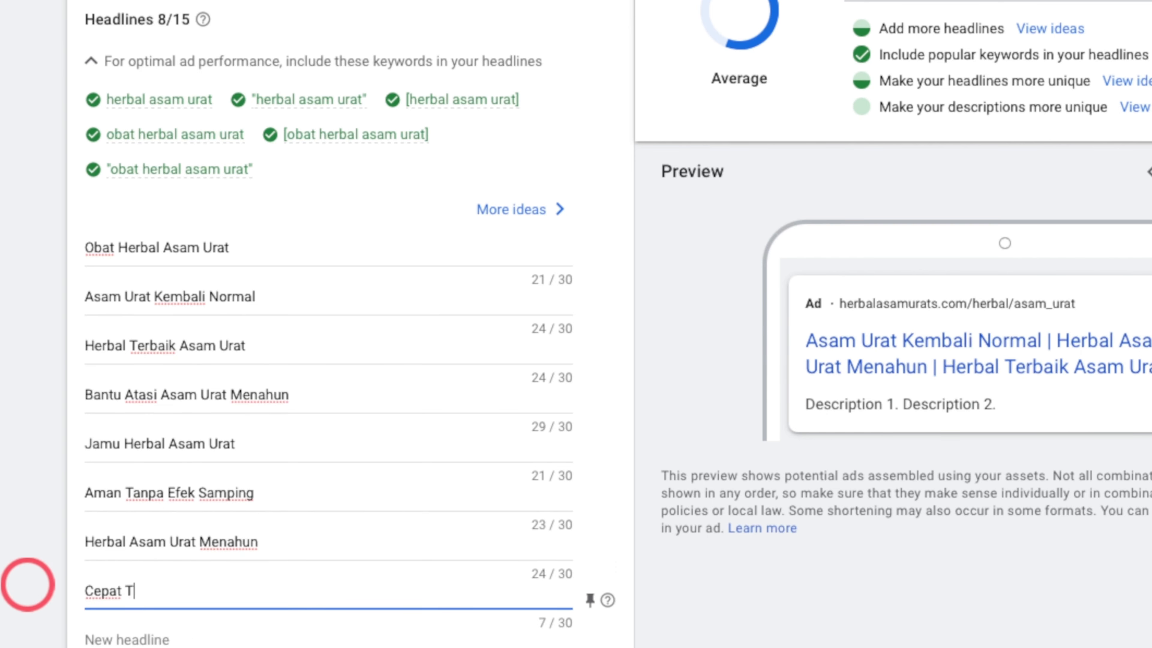
{"action": "type", "text": "urunkan Asam Urat"}
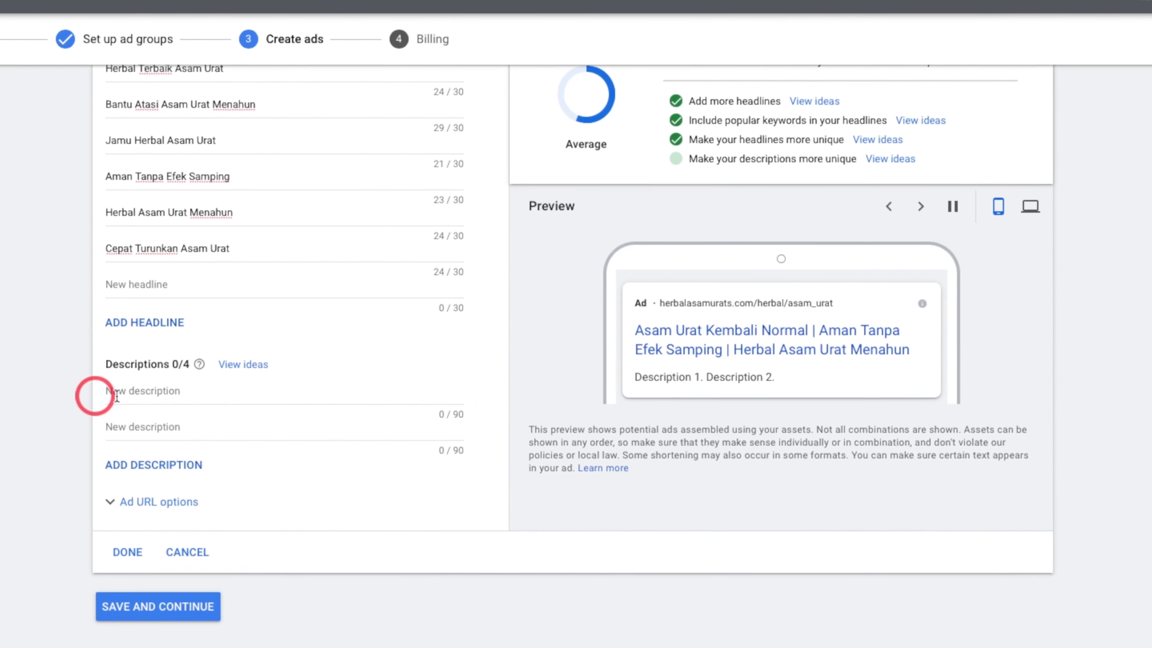
Enter "Jangan dianggap sepele atasi masalah asam urat dengan herbal aman tanpa efek samping" as the ad's first description.
{"action": "left_click", "coordinate": [117, 396]}
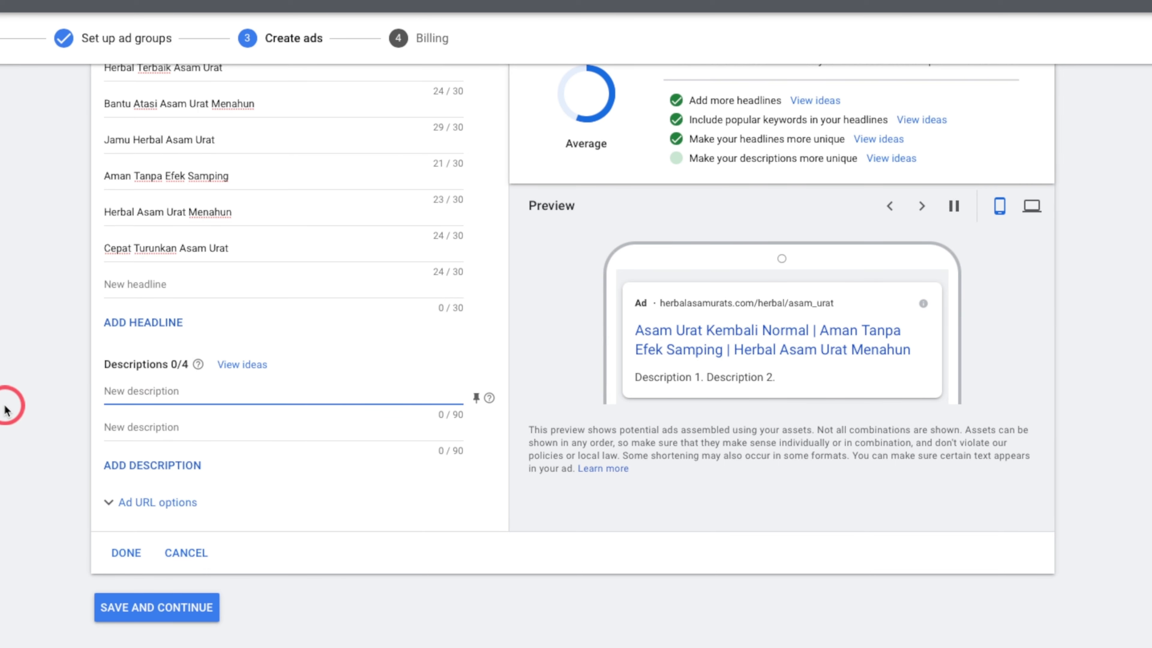
{"action": "type", "text": "Jangan"}
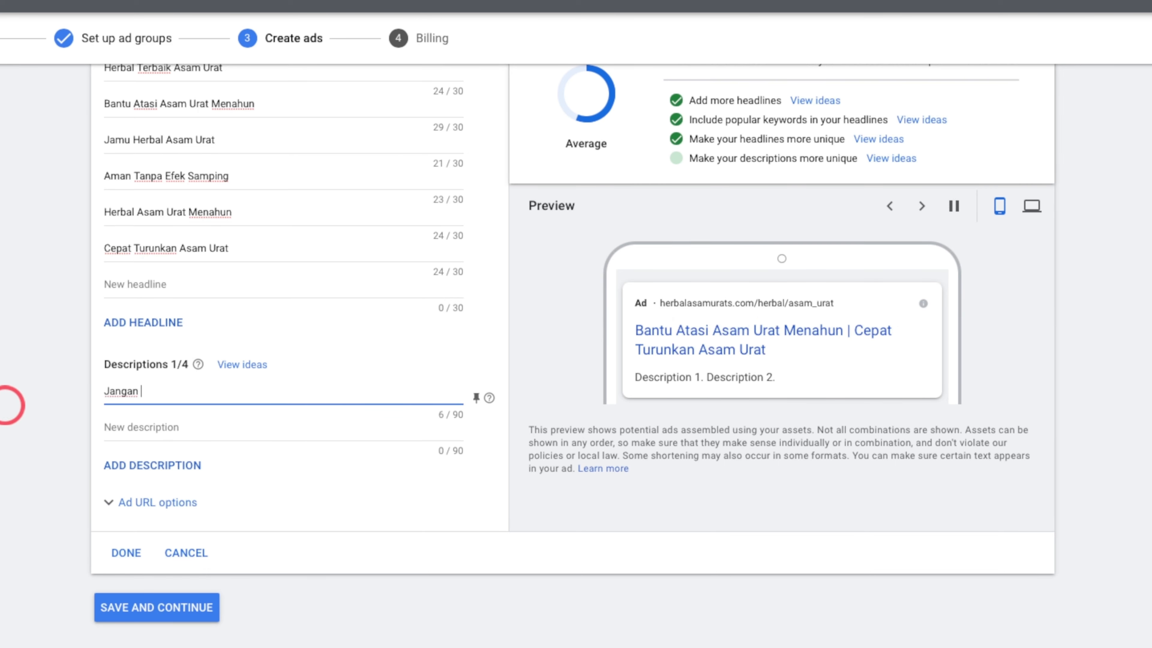
{"action": "type", "text": " Dianggap"}
{"action": "key", "text": "BackSpace"}
{"action": "key", "text": "BackSpace"}
{"action": "key", "text": "BackSpace"}
{"action": "key", "text": "BackSpace"}
{"action": "key", "text": "BackSpace"}
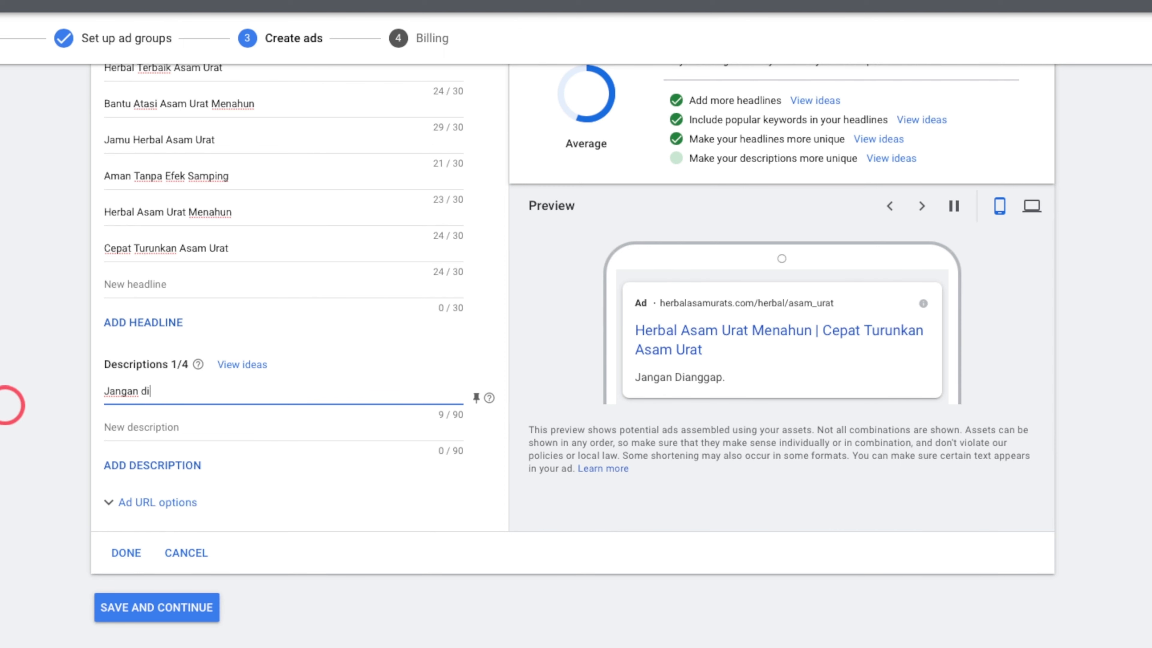
{"action": "type", "text": "dianggap sepele atasi masalah"}
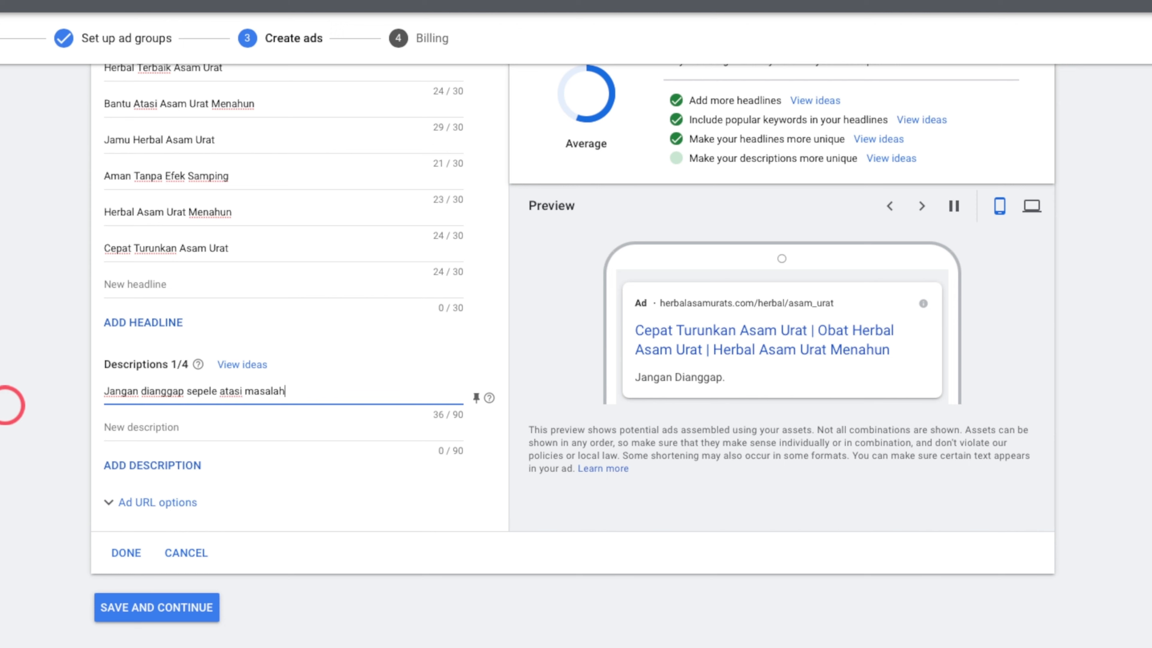
{"action": "type", "text": "am urat denagn"}
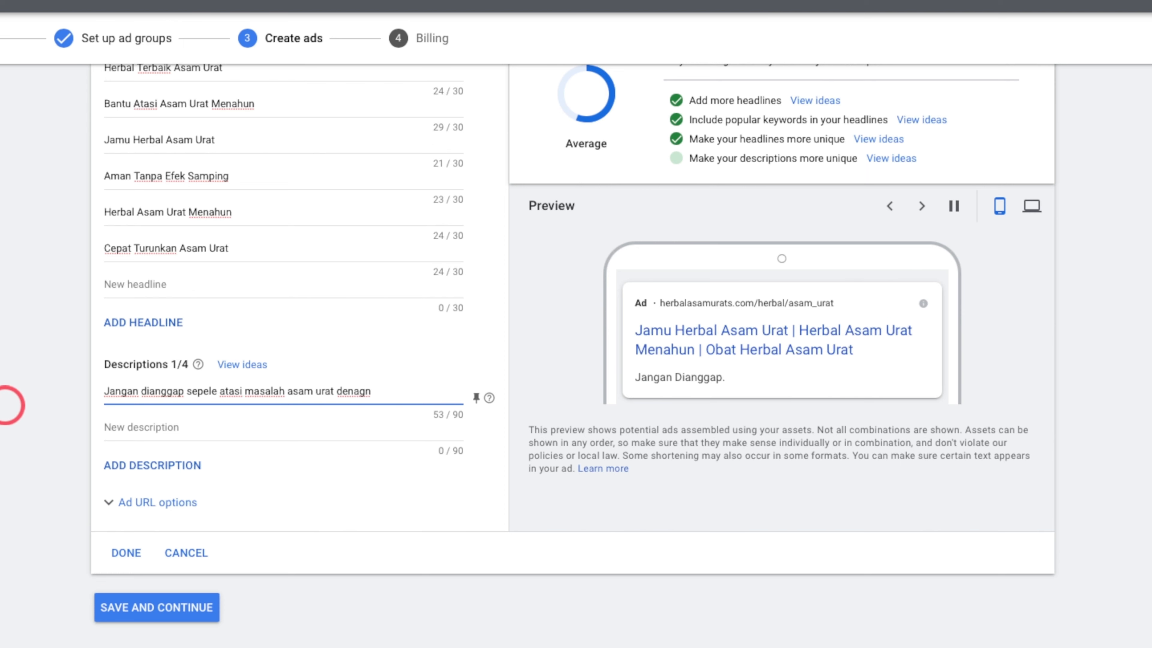
{"action": "key", "text": "BackSpace"}
{"action": "key", "text": "BackSpace"}
{"action": "type", "text": "l aman"}
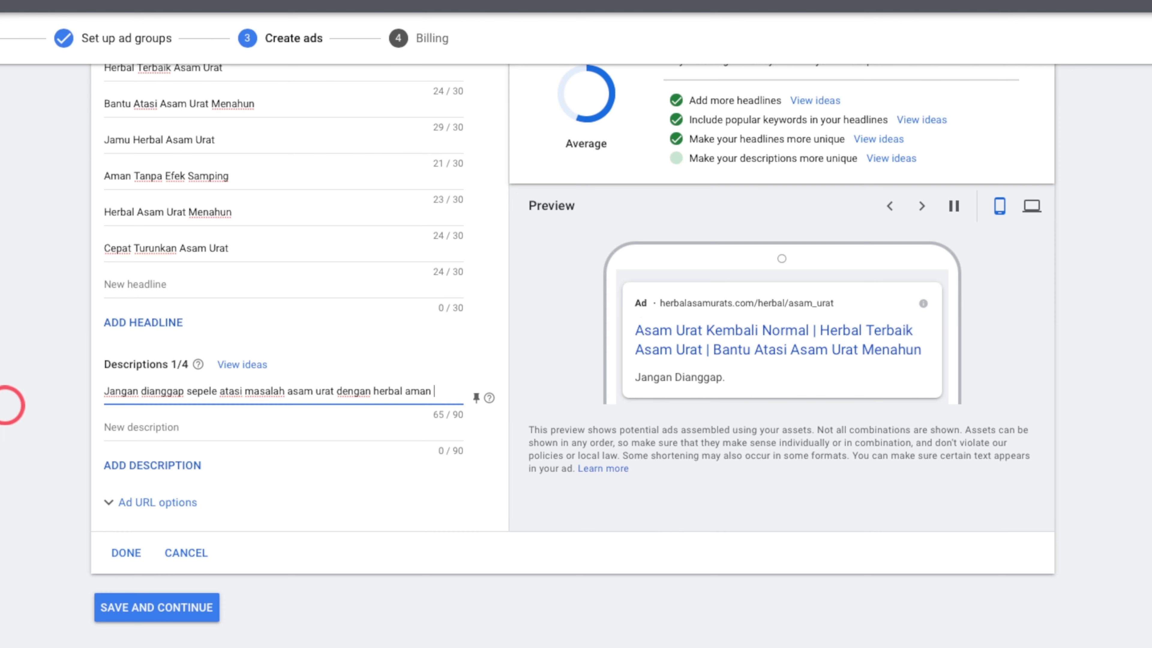
{"action": "type", "text": " efek san"}
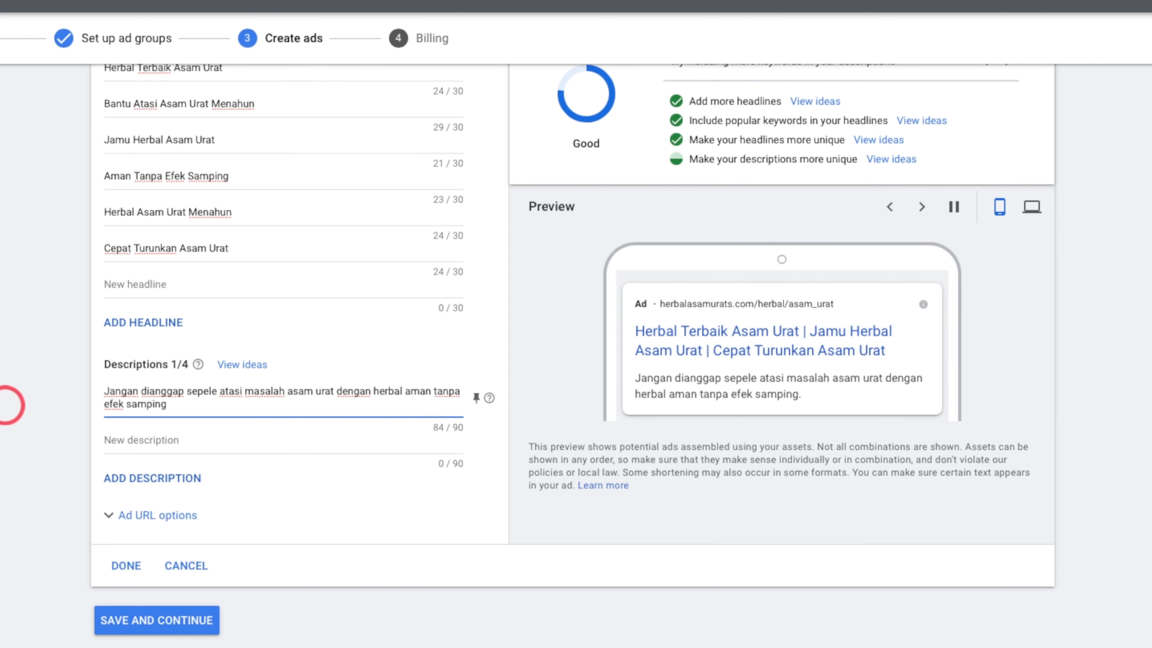
Enter "Bersertifikat resmi BPOM 100% aman untuk dikomsumsi semua usia" as the ad's second description.
{"action": "key", "text": "Tab"}
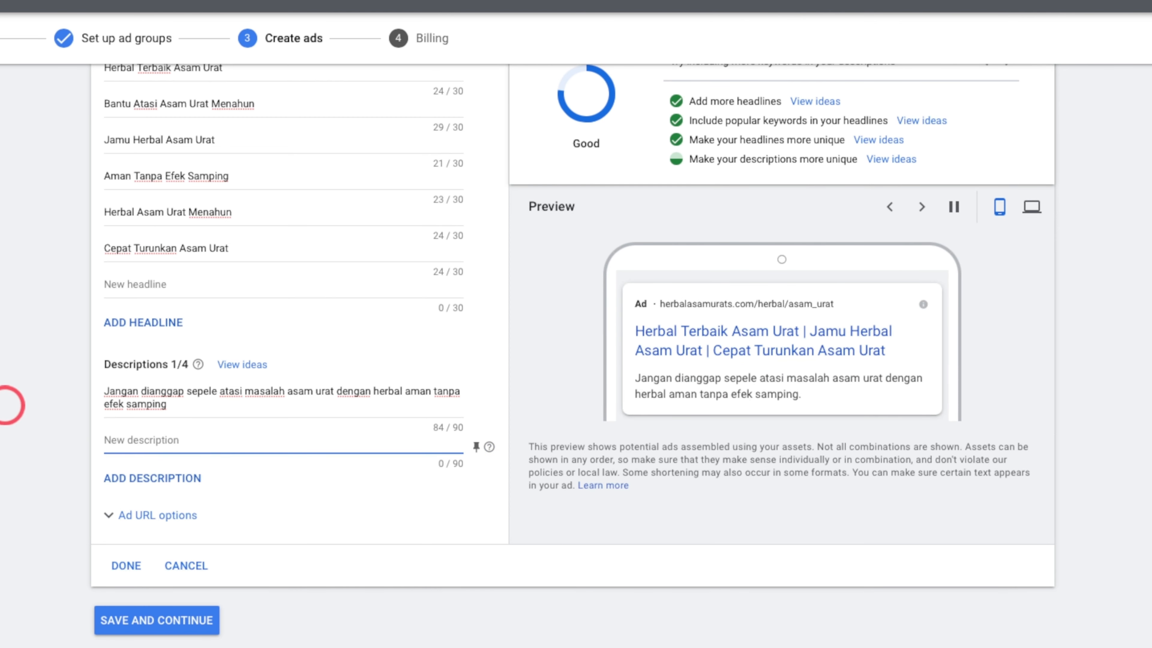
{"action": "type", "text": "Bersertifikat"}
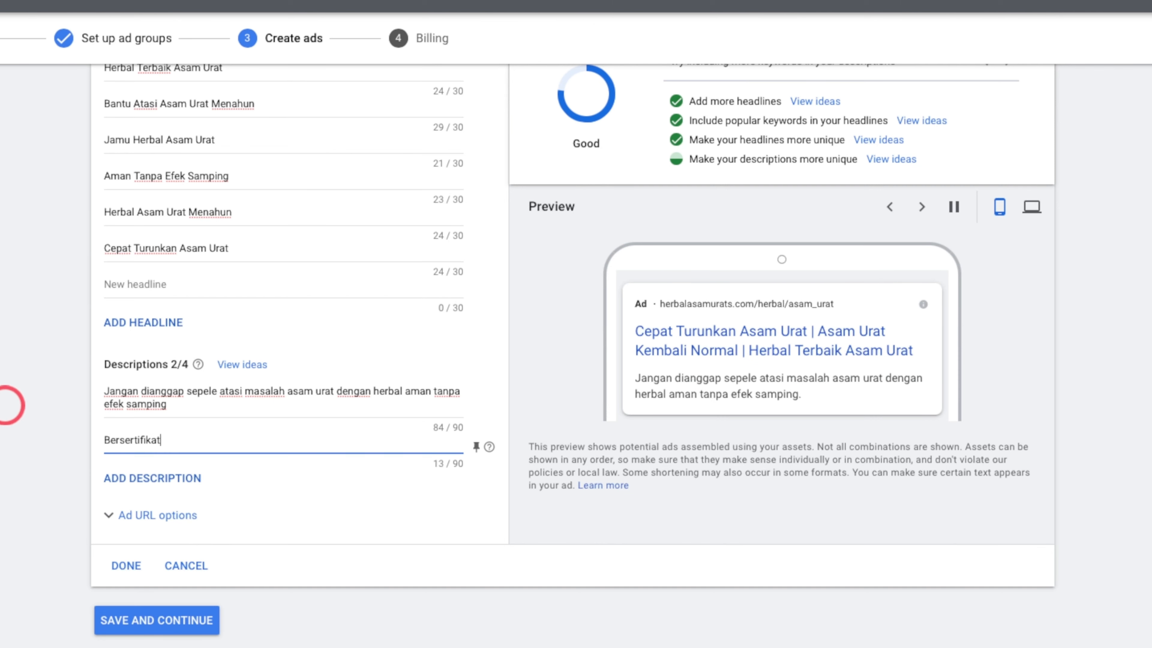
{"action": "type", "text": " resmi BPOM 100% aman untuk dikomsumsi semua usia"}
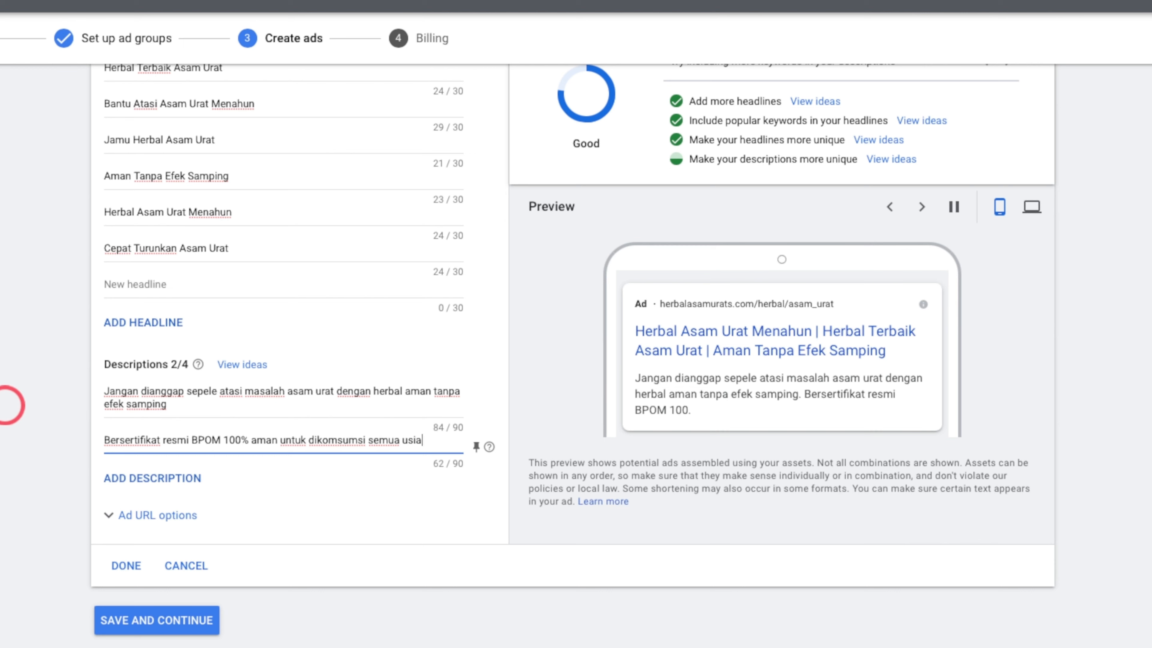
{"action": "left_click", "coordinate": [53, 424]}
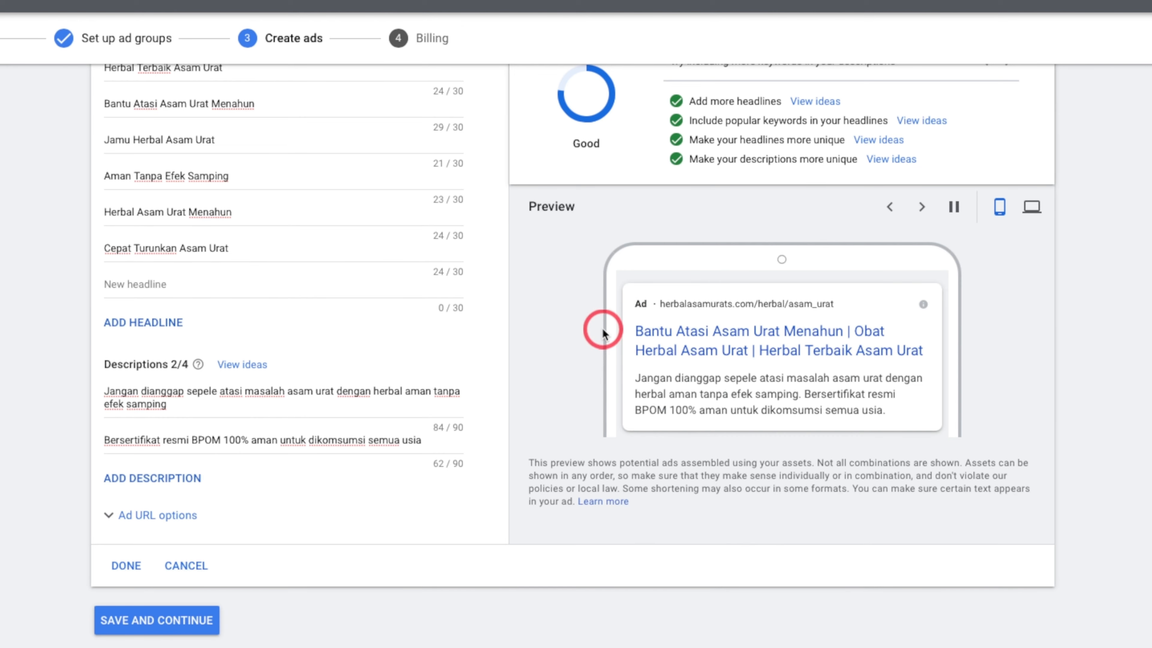
Preview another combination of the ad's assets in the desktop layout and in the mobile layout.
{"action": "scroll", "coordinate": [600, 332], "scroll_direction": "up", "scroll_amount": 10}
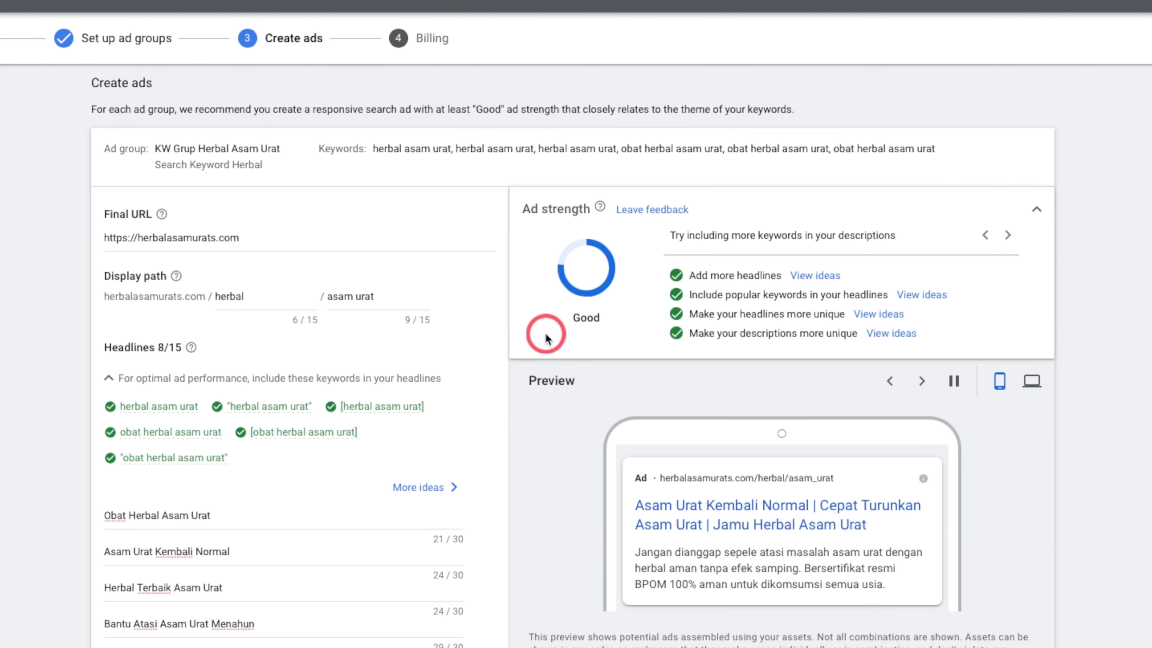
{"action": "left_click", "coordinate": [922, 382]}
{"action": "left_click", "coordinate": [1031, 382]}
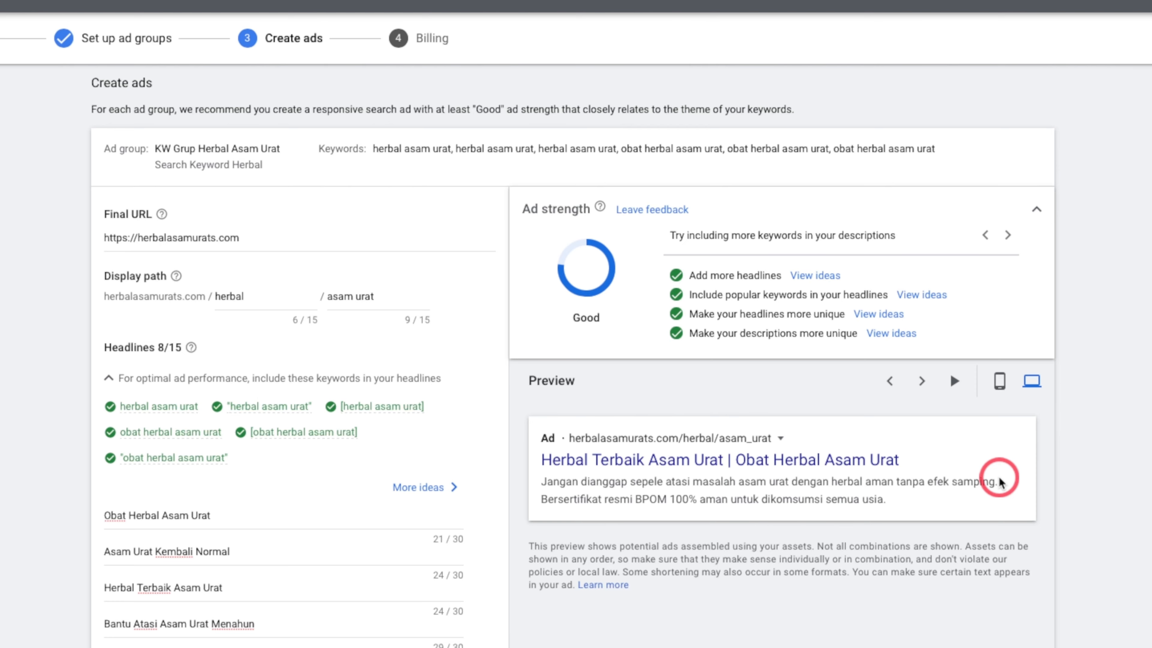
{"action": "left_click", "coordinate": [1000, 381]}
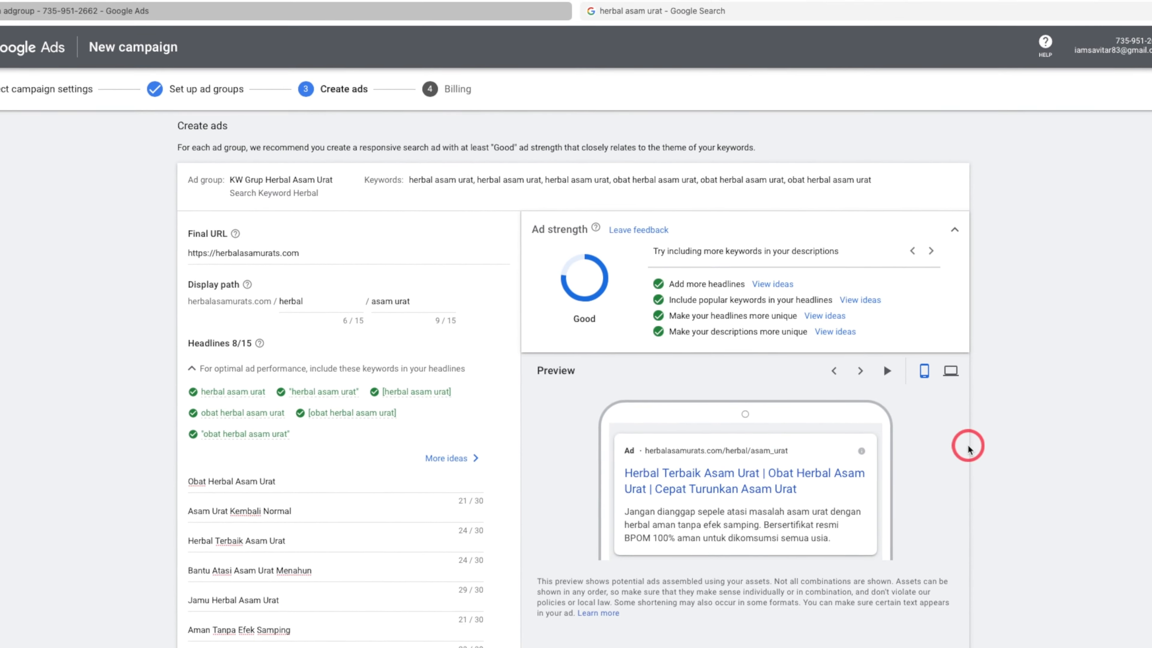
Finish the responsive search ad and continue to the billing setup.
{"action": "scroll", "coordinate": [519, 397], "scroll_direction": "down", "scroll_amount": 3}
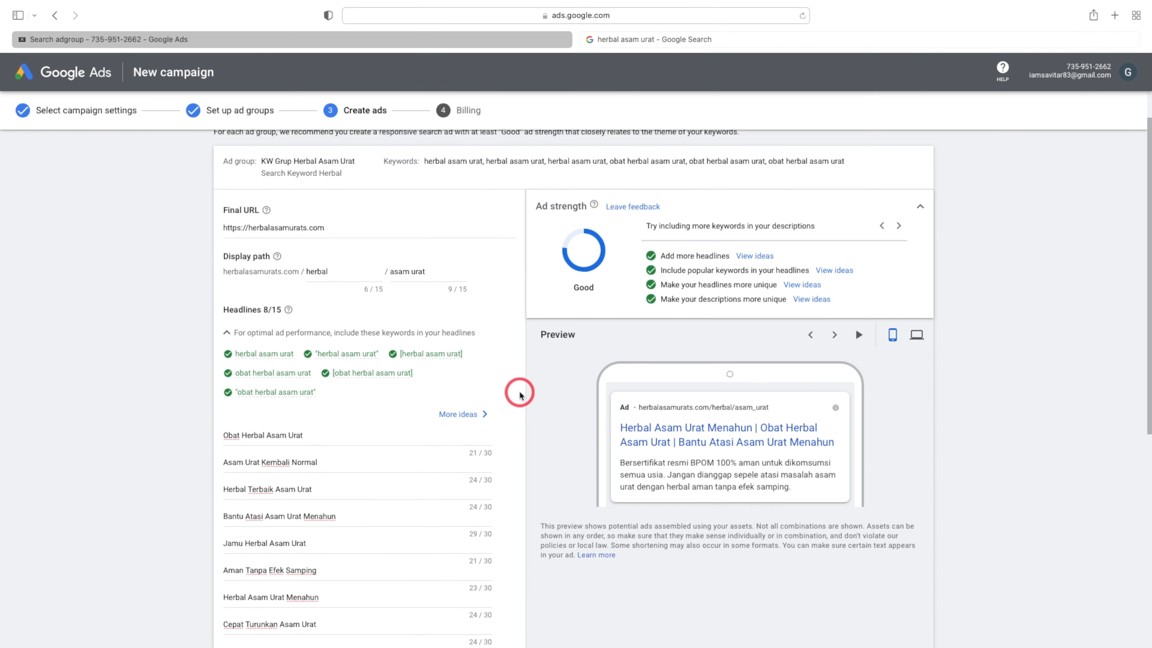
{"action": "scroll", "coordinate": [519, 394], "scroll_direction": "down", "scroll_amount": 5}
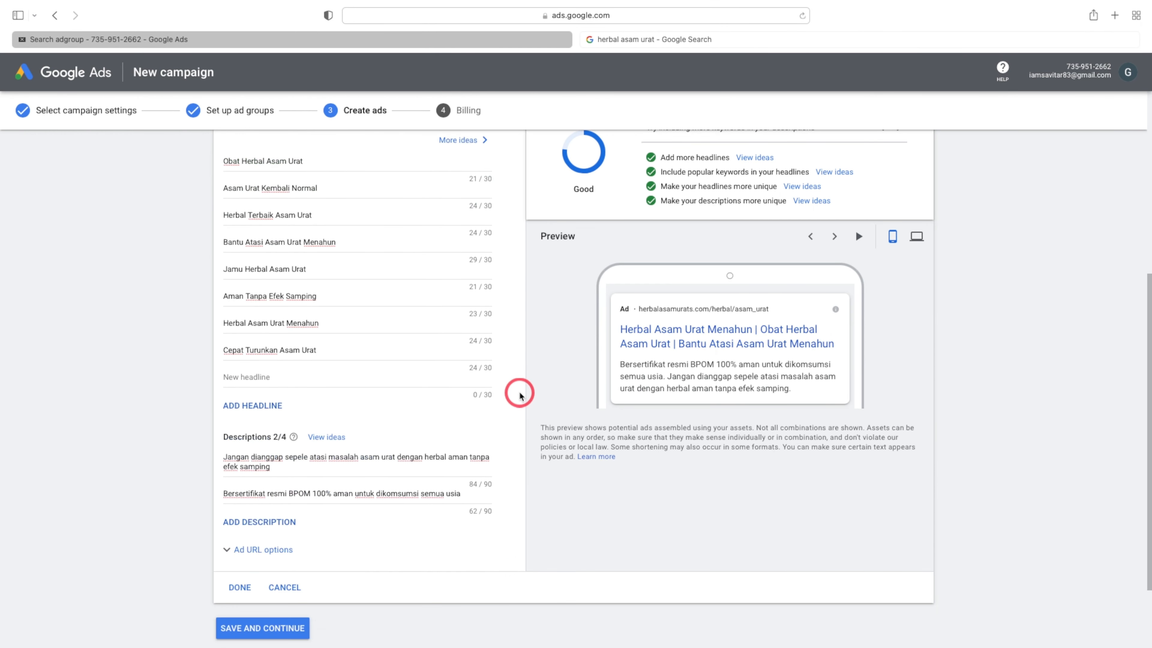
{"action": "left_click", "coordinate": [250, 589]}
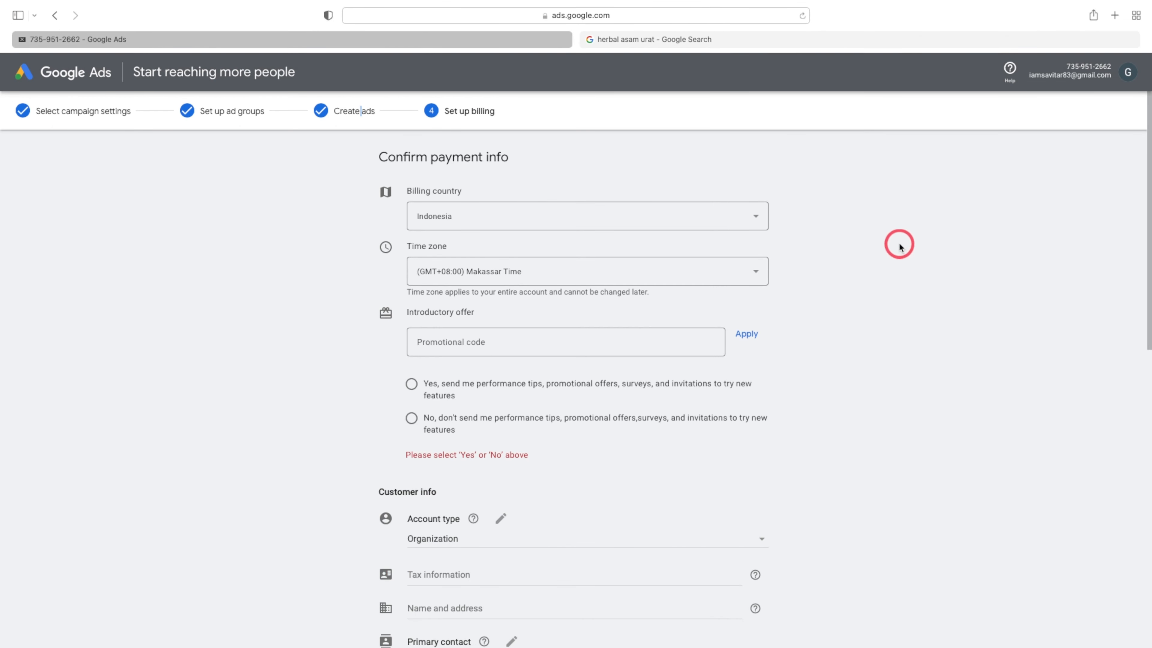
Opt in to performance tips and promotional offers, and set the customer's account type to Individual.
{"action": "scroll", "coordinate": [901, 245], "scroll_direction": "down", "scroll_amount": 3}
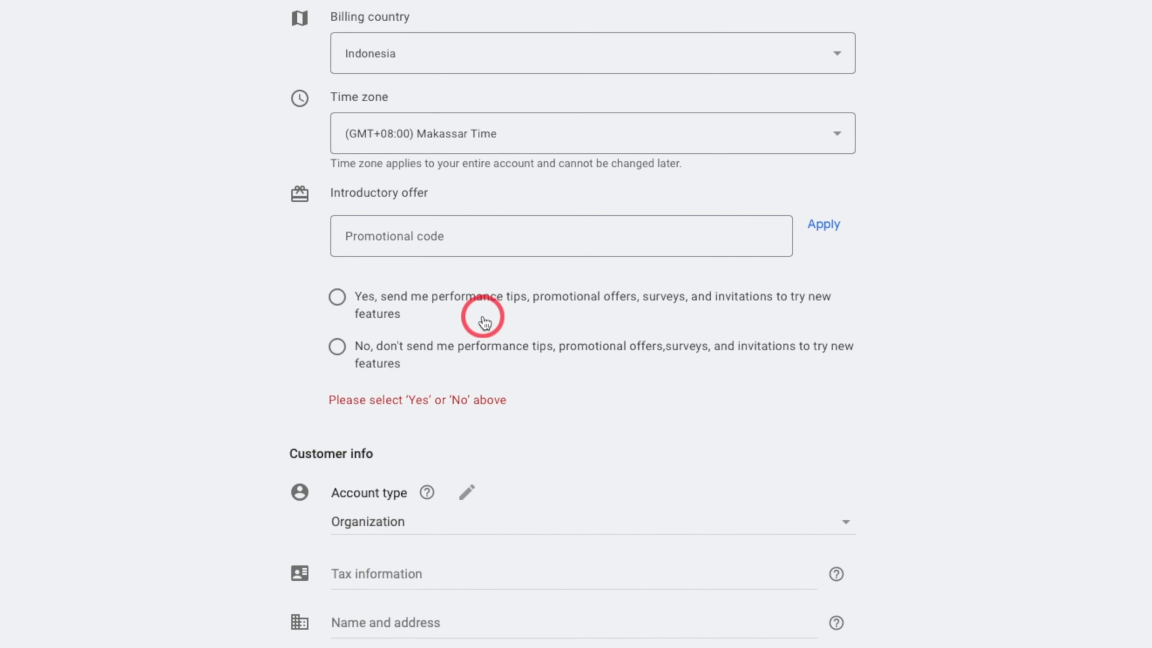
{"action": "left_click", "coordinate": [338, 298]}
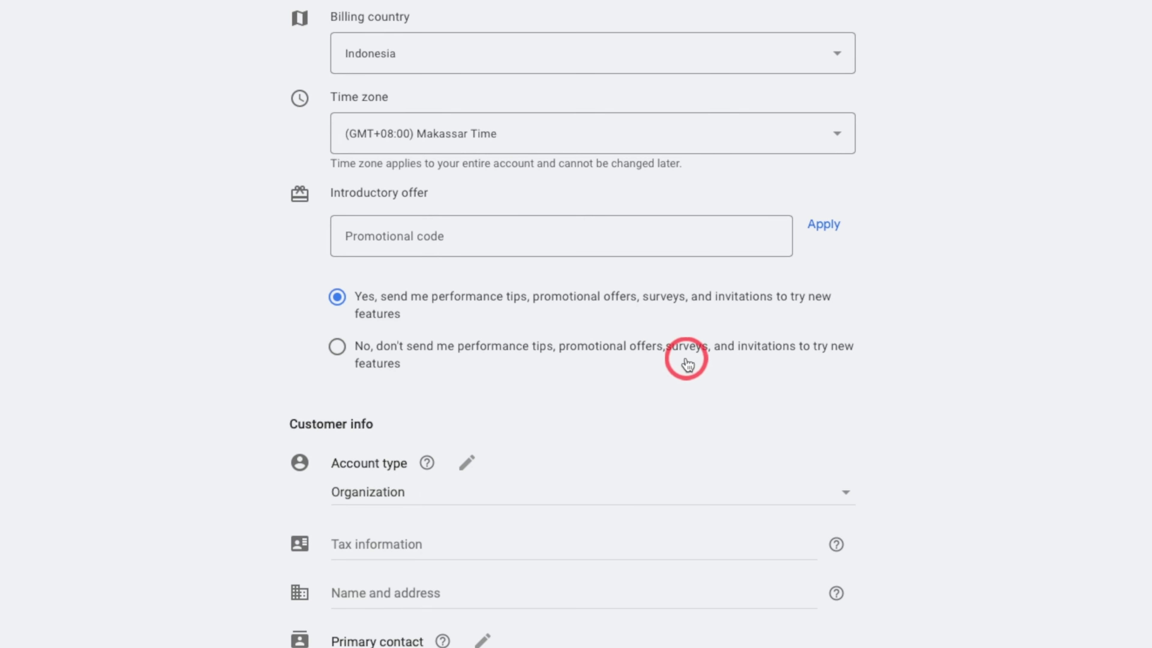
{"action": "scroll", "coordinate": [681, 358], "scroll_direction": "down", "scroll_amount": 4}
{"action": "left_click", "coordinate": [618, 268]}
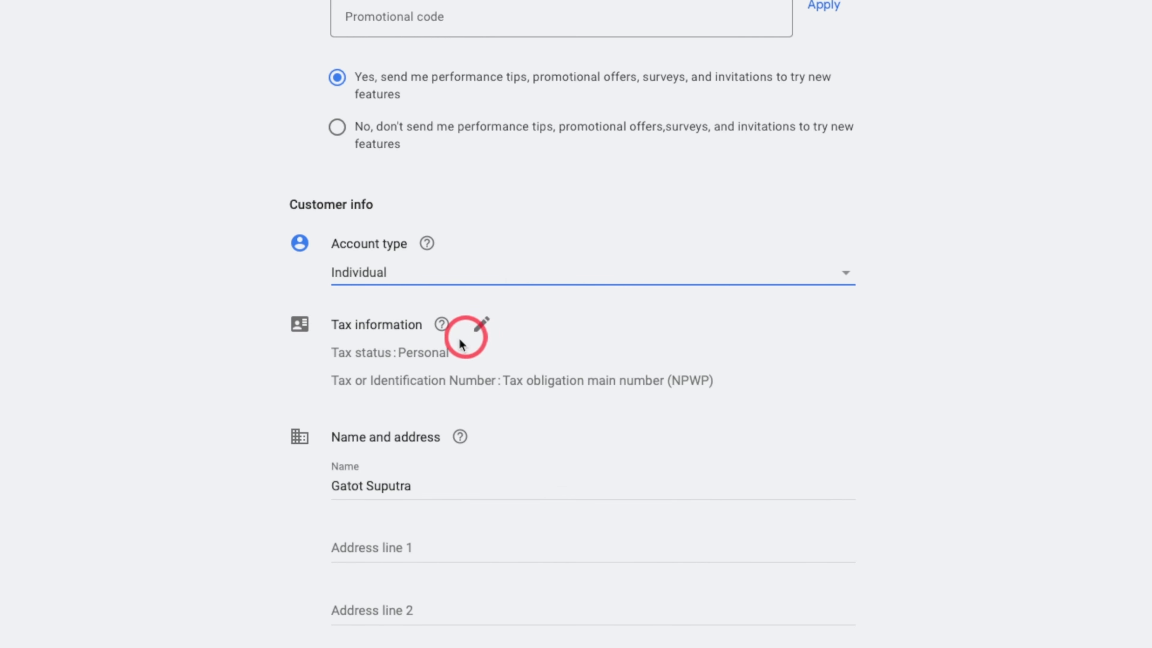
Open the customer's tax information for editing.
{"action": "scroll", "coordinate": [722, 403], "scroll_direction": "down", "scroll_amount": 2}
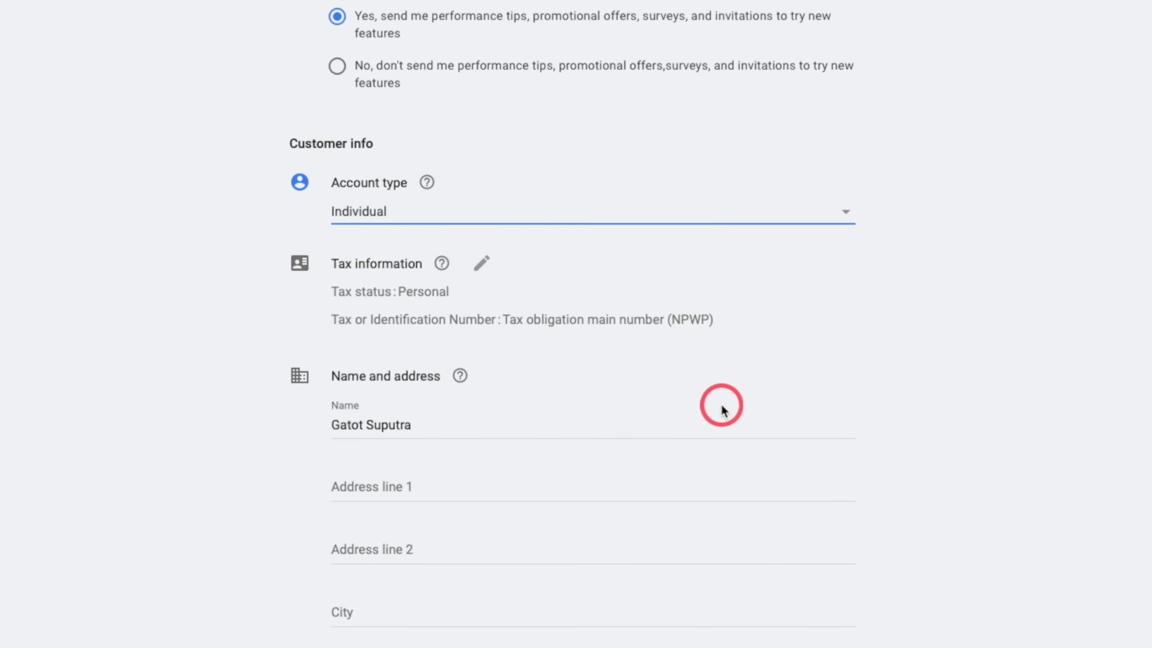
{"action": "left_click", "coordinate": [551, 321]}
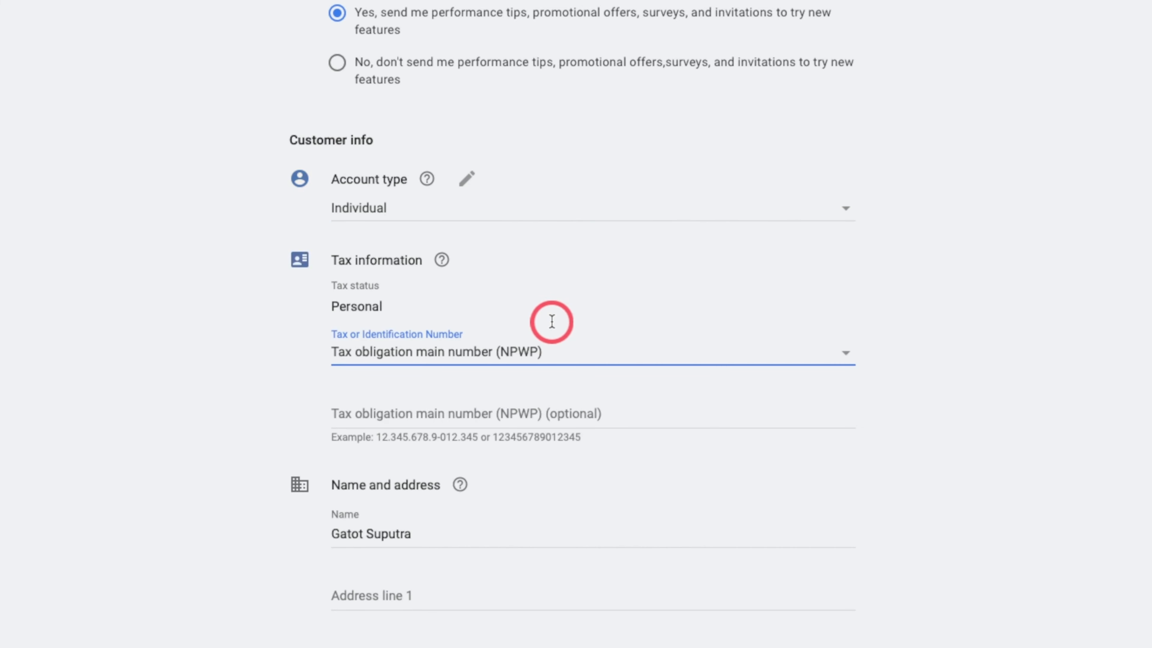